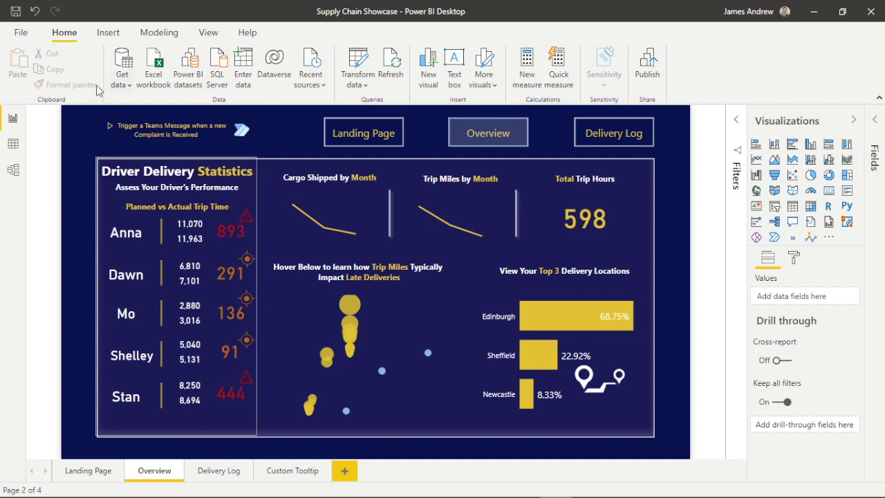
Insert a rectangle on the Overview page and fit it along the left edge at full page height
click(110, 32)
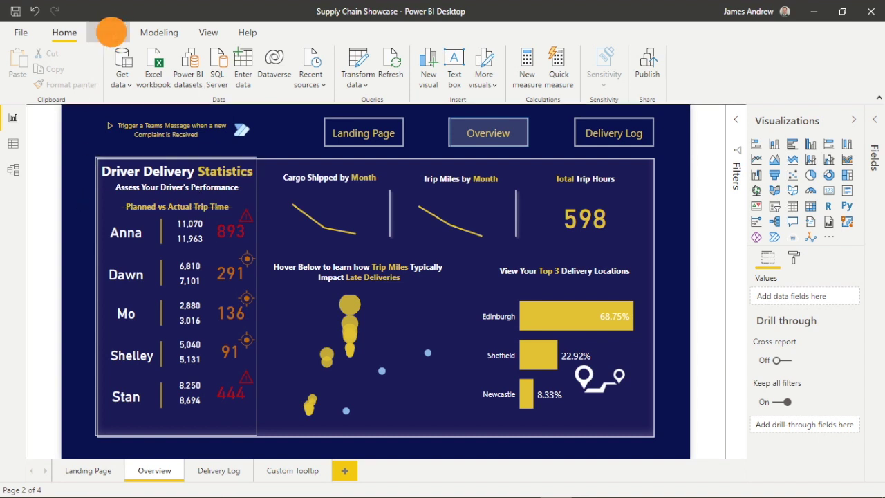
click(507, 82)
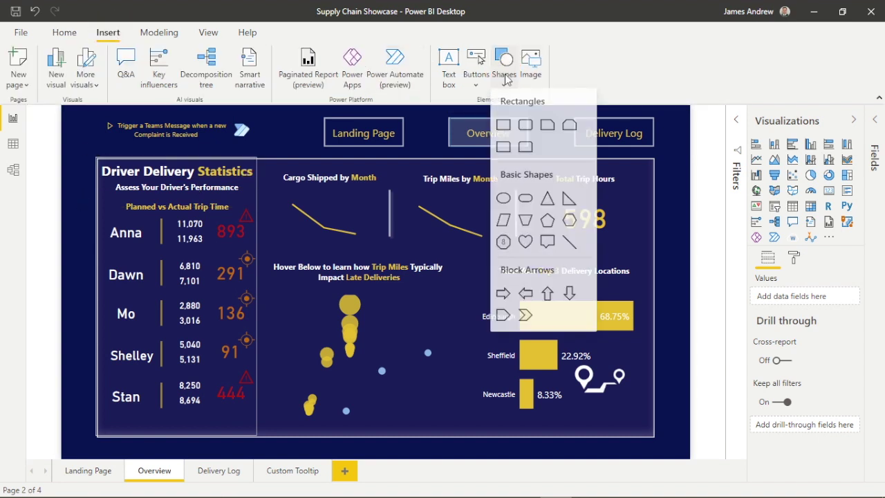
click(510, 129)
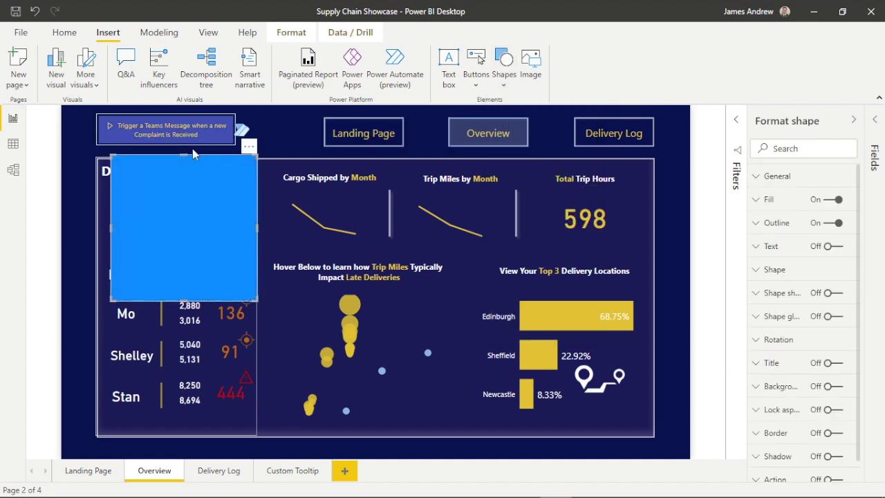
drag(193, 206, 112, 141)
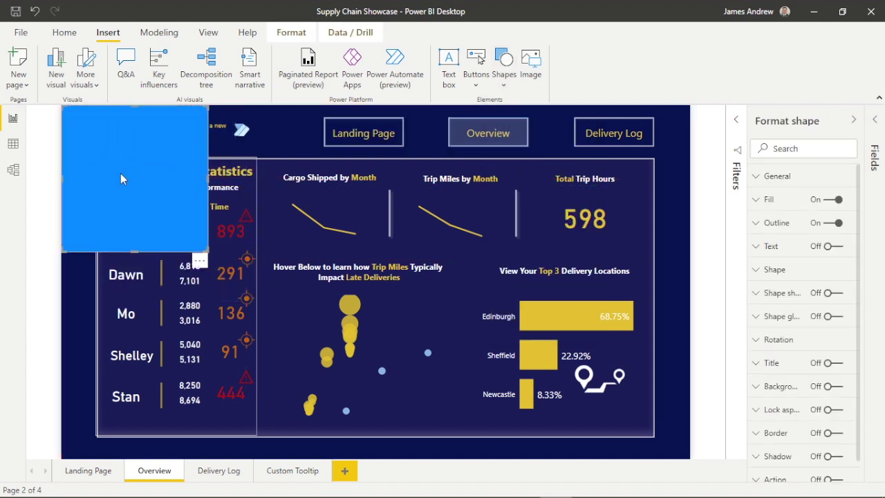
drag(134, 261, 139, 456)
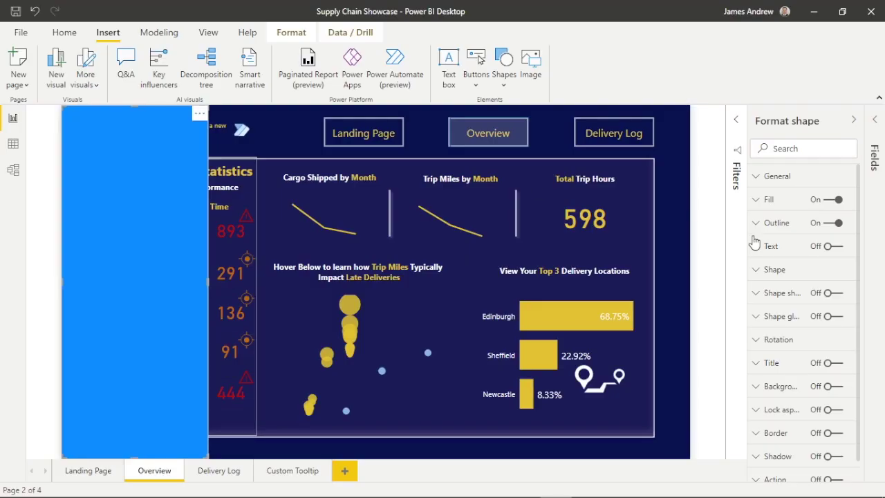
Fill the rectangle panel with dark navy blue and set its fill transparency to 3%
click(757, 200)
click(781, 240)
click(751, 367)
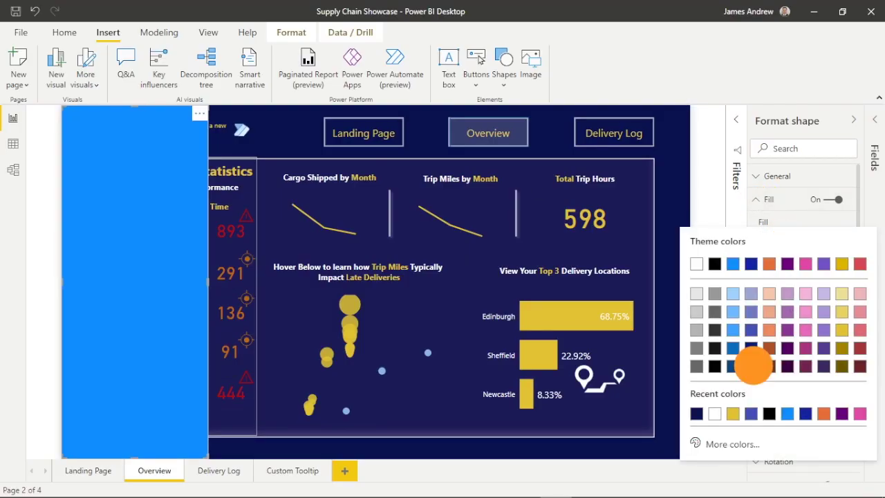
drag(793, 283, 799, 284)
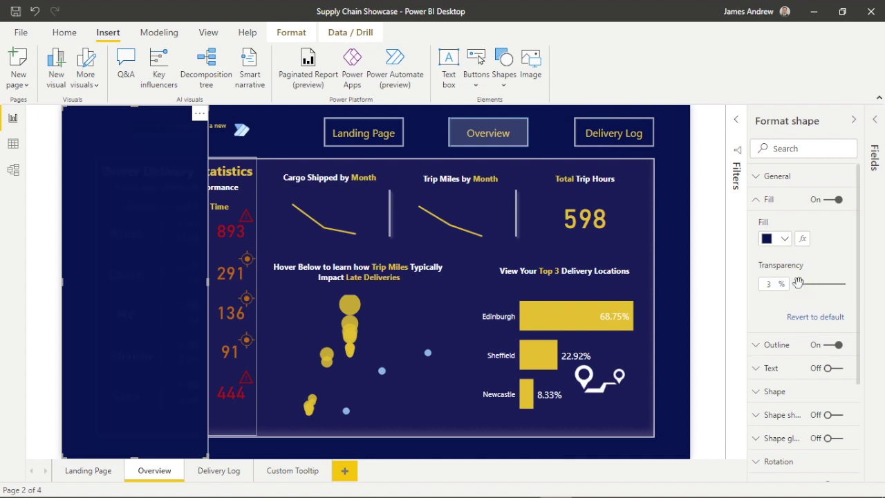
Turn on the panel's shadow and set the shadow colour to yellow
click(761, 200)
scroll(776, 294, down, 1)
click(829, 428)
click(756, 429)
click(790, 371)
click(845, 224)
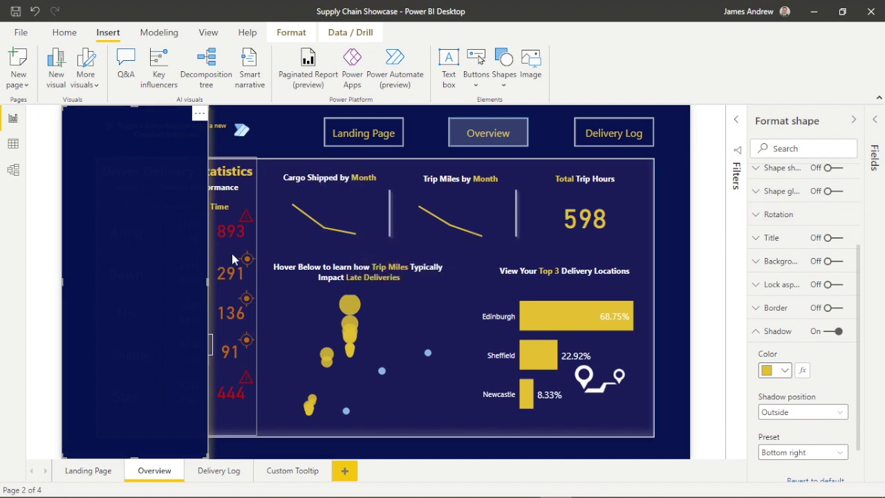
Turn off the rectangle panel's outline and deselect the shape
click(759, 333)
click(834, 223)
click(833, 222)
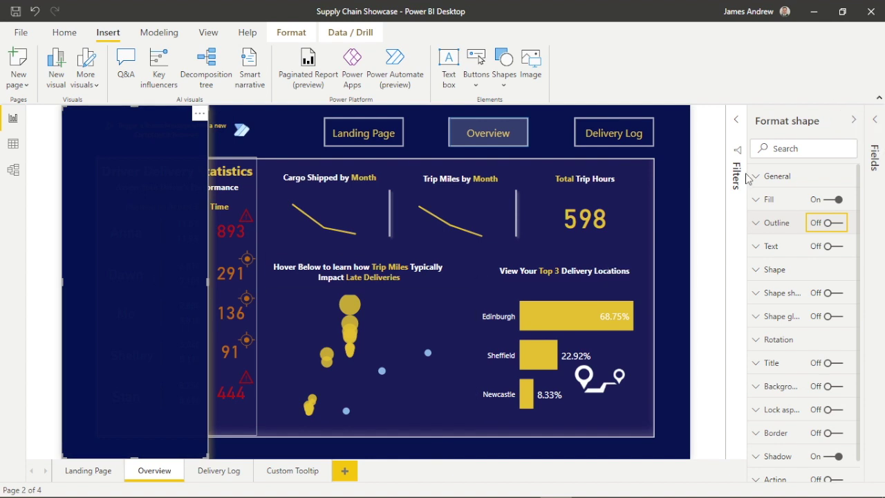
click(700, 240)
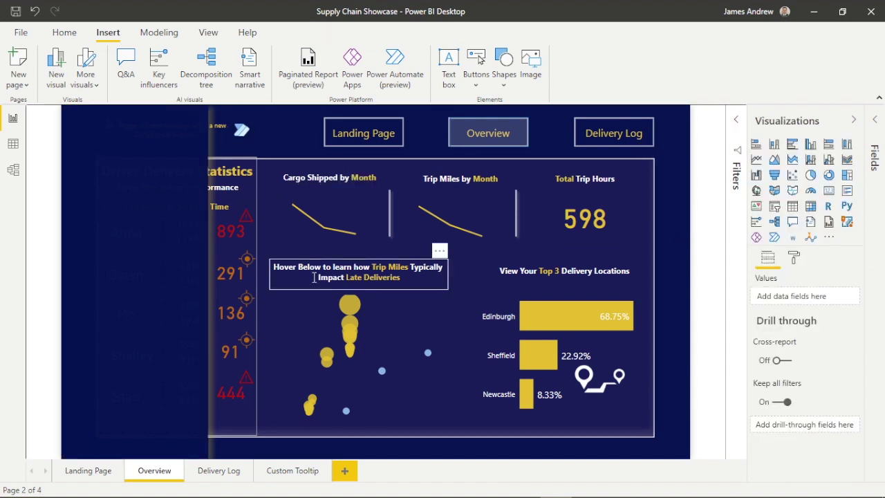
Add a slicer visual, shrink it to a short box and place it over the navy panel
click(774, 206)
drag(166, 242, 146, 249)
drag(188, 299, 188, 213)
drag(162, 186, 168, 252)
click(109, 107)
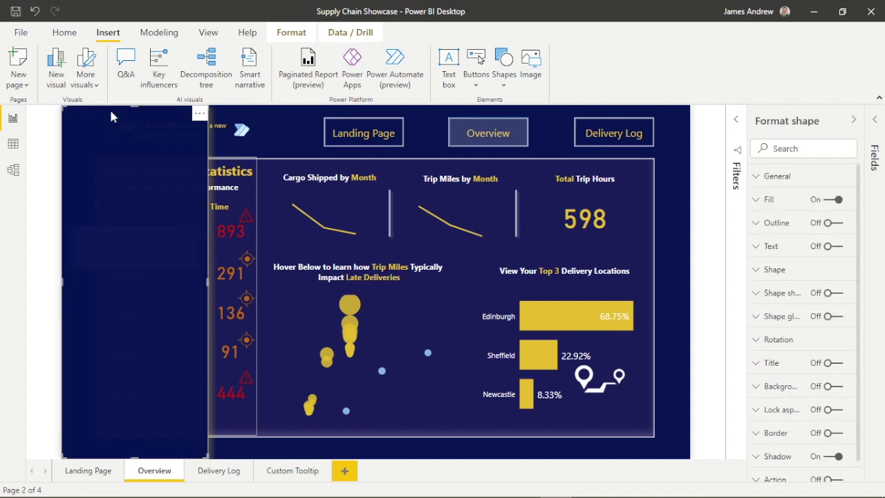
click(675, 302)
click(134, 263)
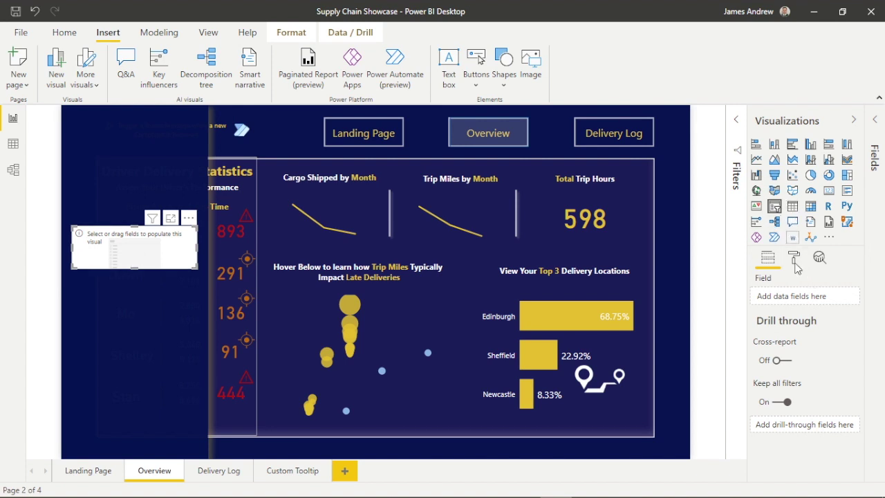
Populate the slicer with the Vehicle Driver field from Logistics_Details and switch it to a dropdown
click(875, 120)
click(793, 177)
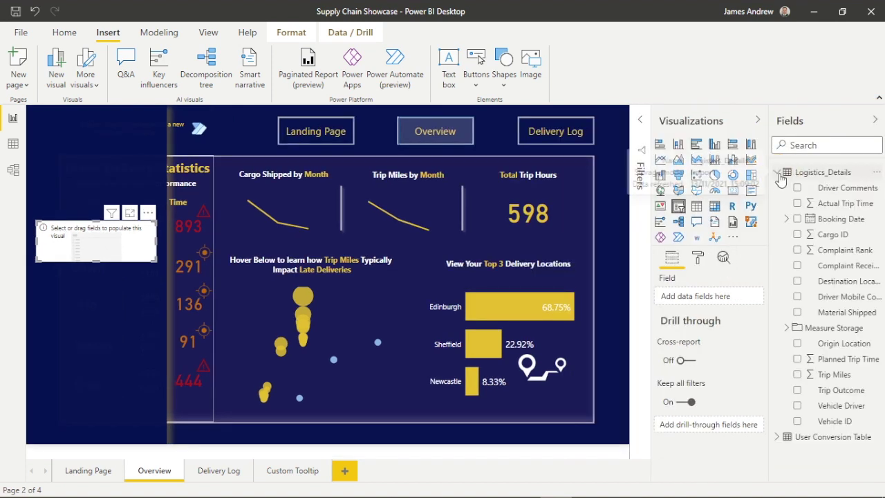
drag(838, 405, 97, 239)
click(150, 226)
click(158, 252)
Turn off the slicer's background and set its header font colour to white
click(699, 258)
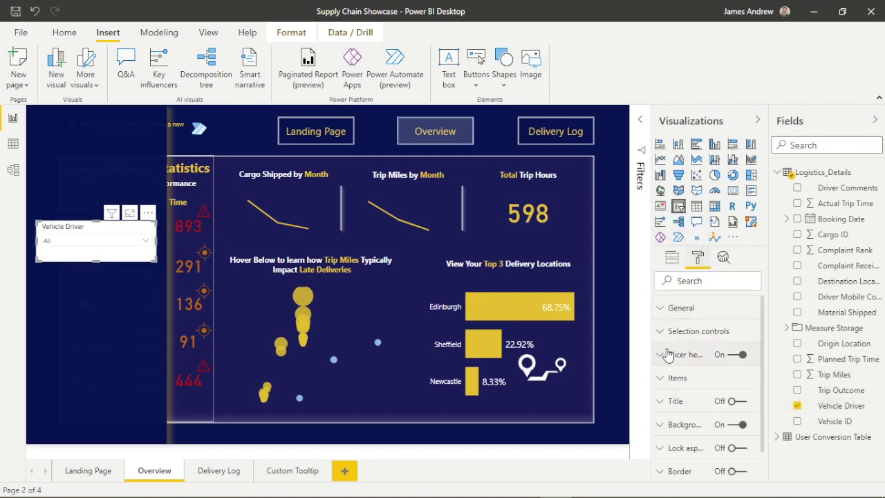
click(739, 426)
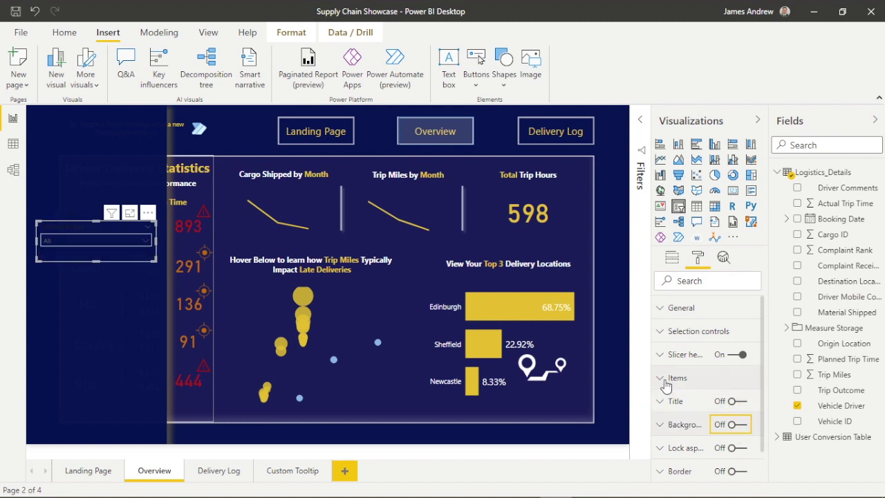
click(661, 355)
click(690, 435)
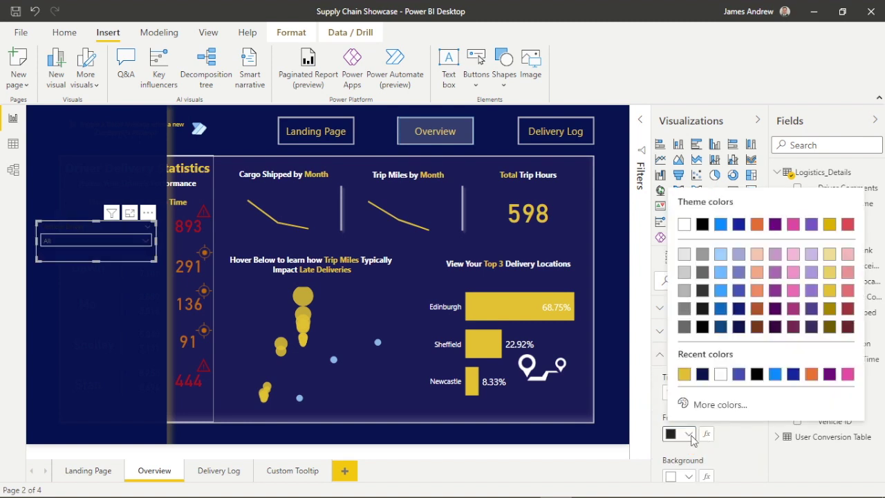
click(721, 374)
click(660, 354)
Set the slicer items' font colour to white and their background to dark navy
click(660, 377)
click(679, 417)
click(684, 357)
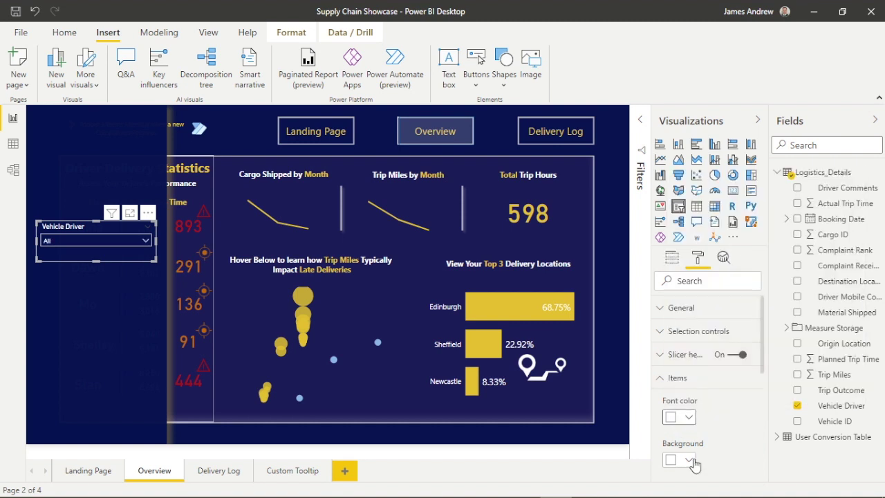
scroll(694, 466, down, 2)
click(688, 392)
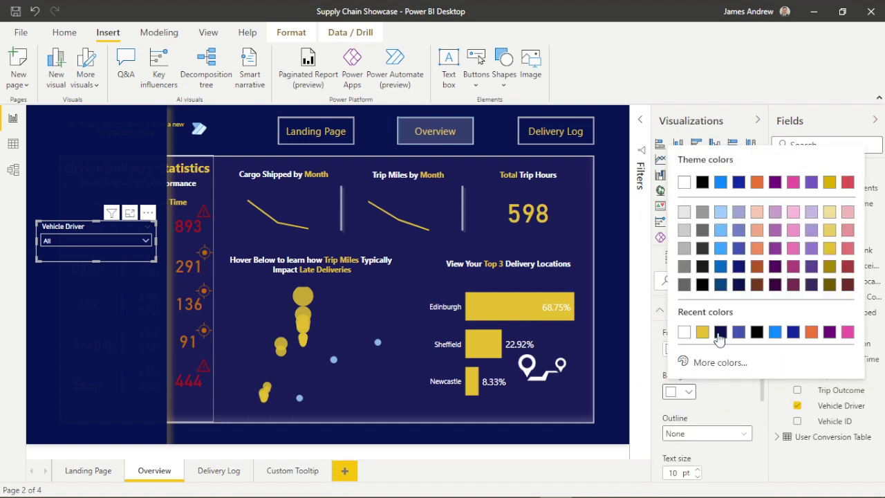
click(720, 332)
Set the slicer items' text size to 11 pt and check the dropdown list
scroll(698, 359, down, 3)
click(698, 323)
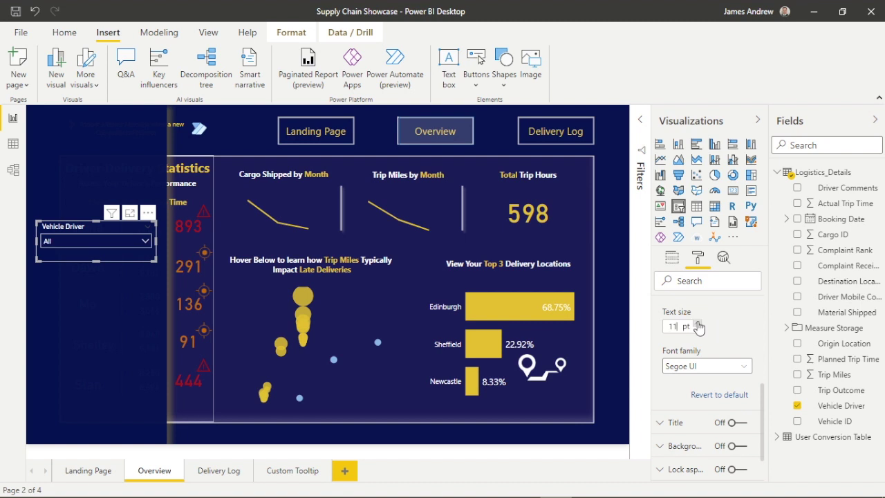
click(146, 241)
click(146, 239)
scroll(716, 355, up, 5)
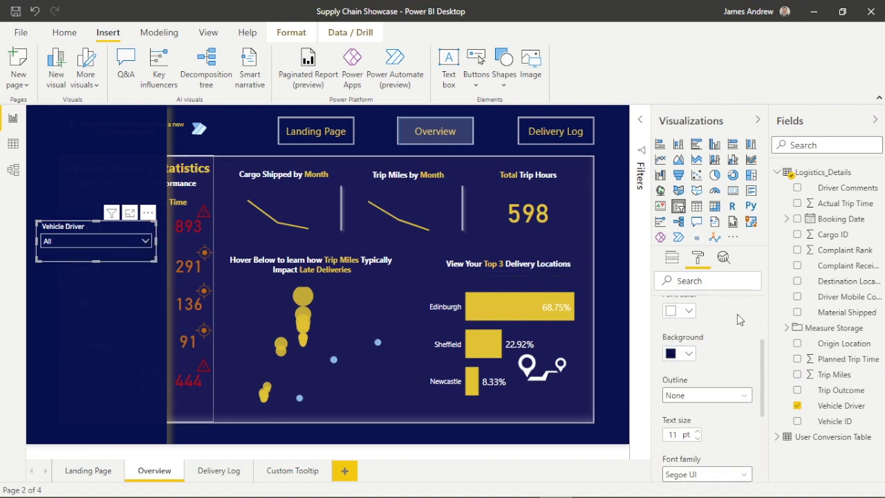
click(661, 378)
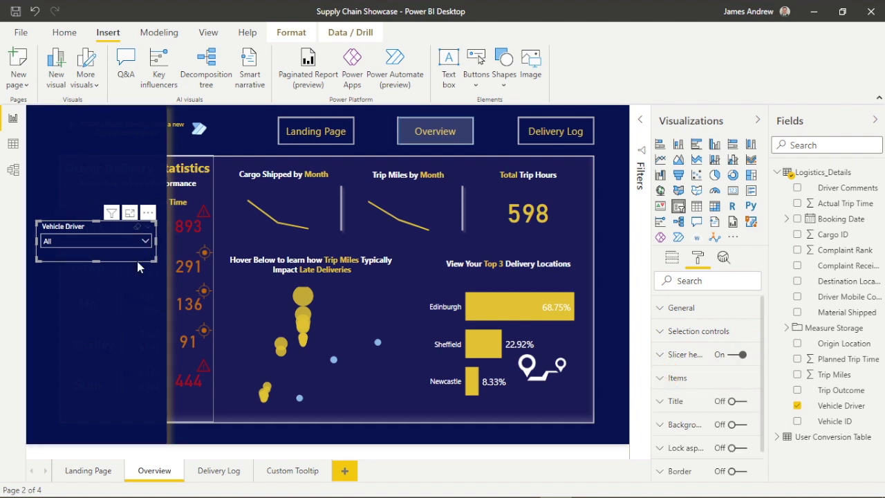
Turn off the slicer header and reduce the slicer's height to fit the dropdown
drag(155, 260, 152, 255)
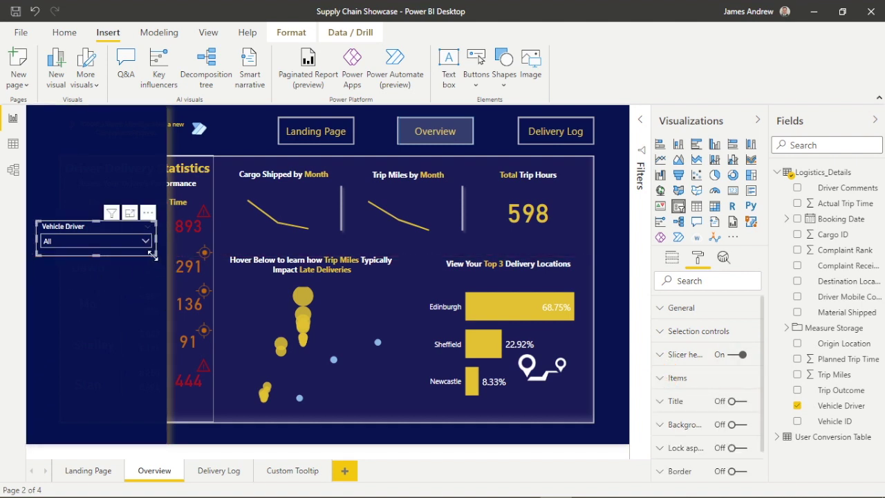
click(735, 354)
drag(154, 254, 153, 247)
Insert a text box, shrink it onto the navy panel and turn off its background
click(448, 86)
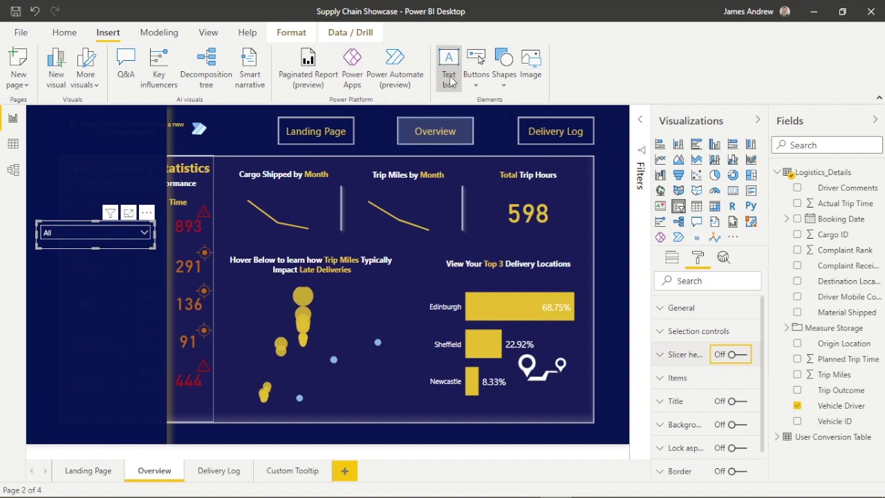
drag(216, 291, 171, 169)
click(739, 221)
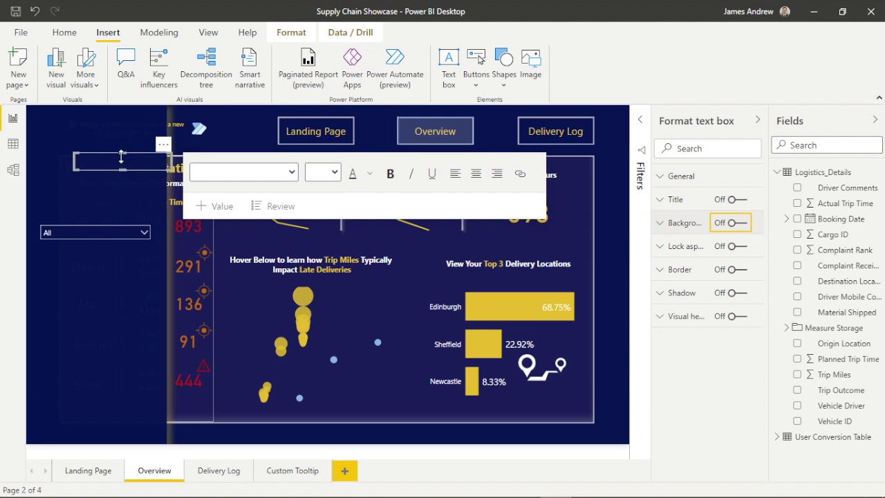
Set the text box's font colour to yellow and enter "Vehicle Driver" as its text
click(79, 160)
click(370, 173)
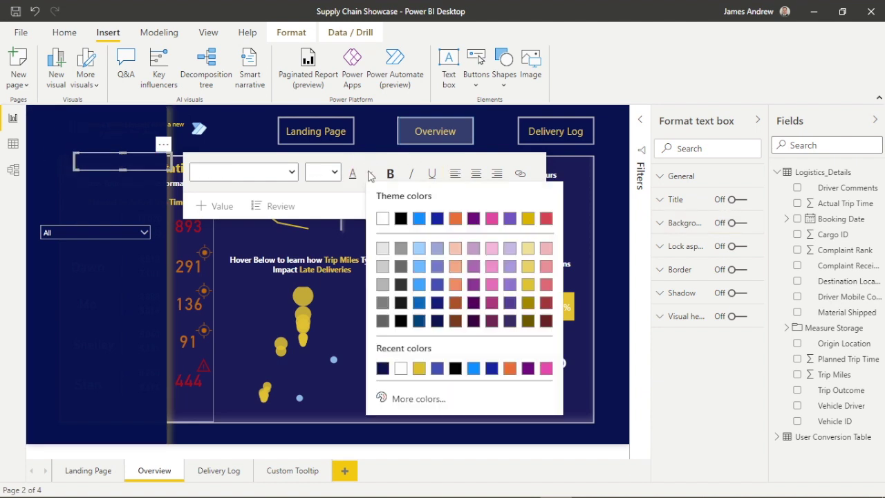
click(529, 285)
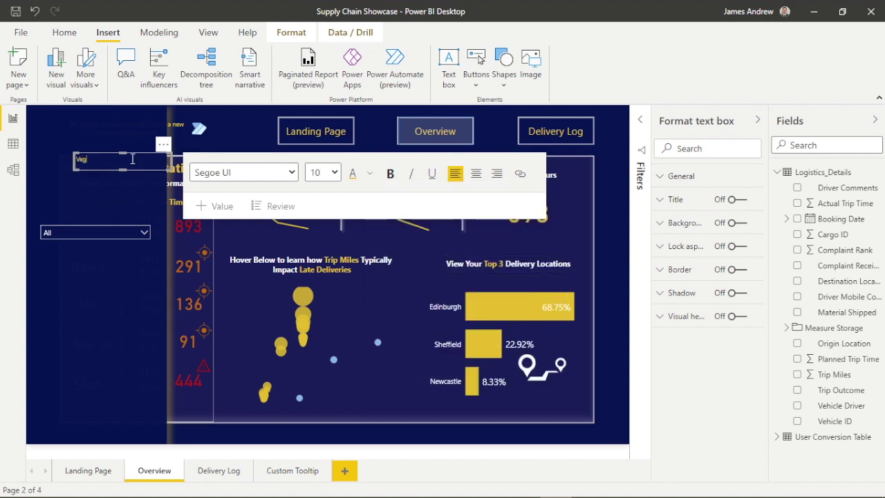
text(Vehicle Driver)
Set the "Vehicle Driver" heading to size 14, centre its text and position it just above the slicer
drag(128, 173, 136, 215)
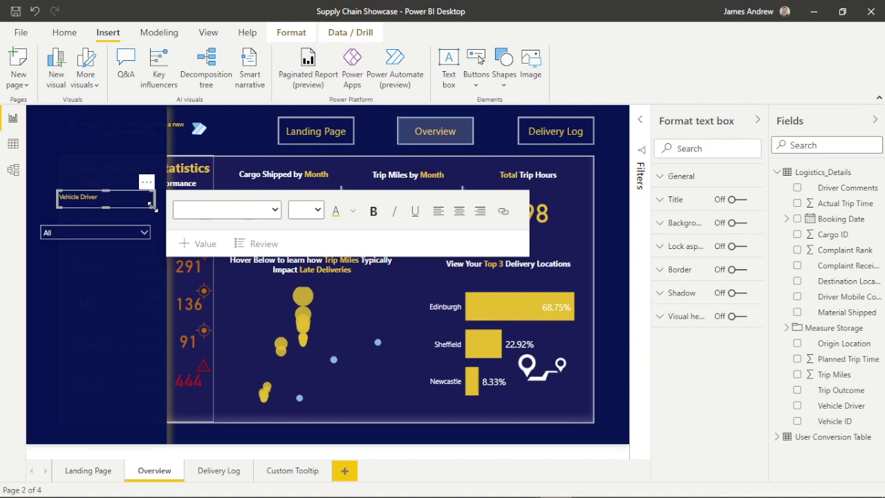
triple_click(91, 199)
click(315, 210)
click(307, 305)
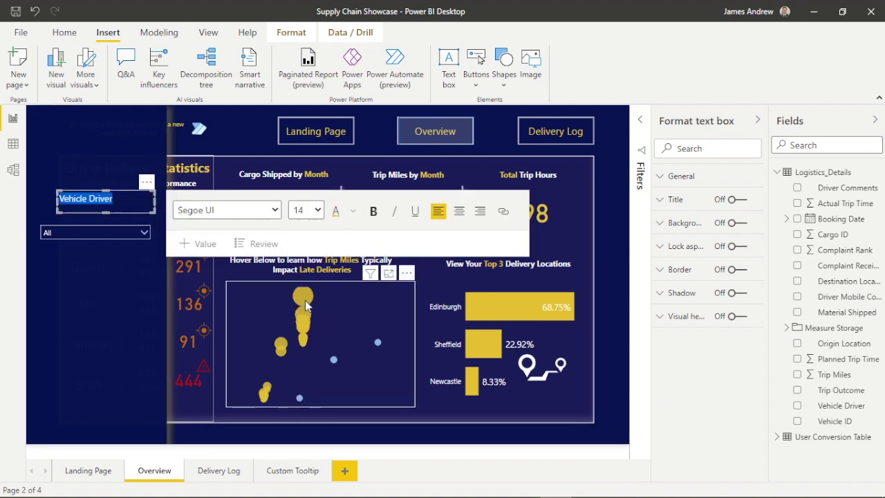
click(459, 211)
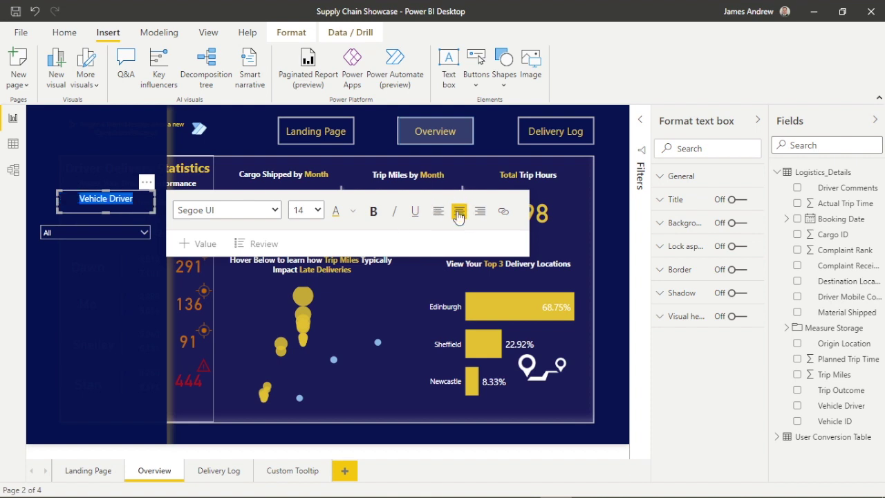
drag(134, 218, 118, 220)
click(122, 312)
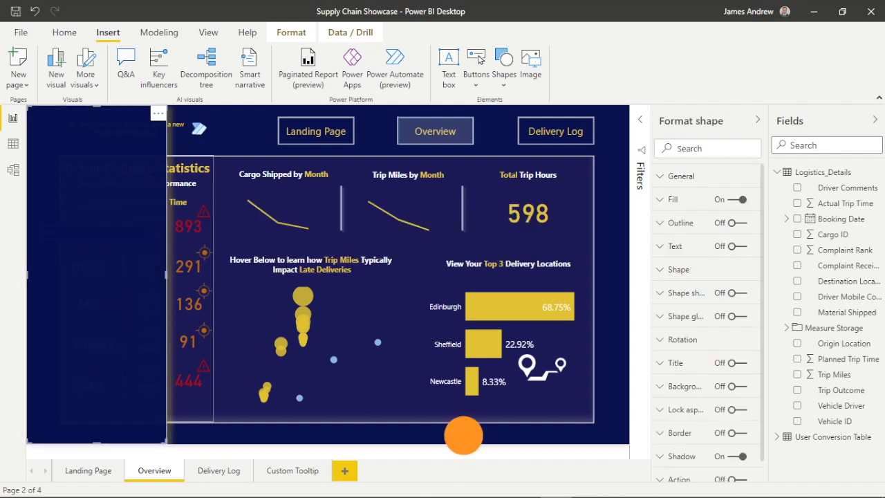
click(463, 437)
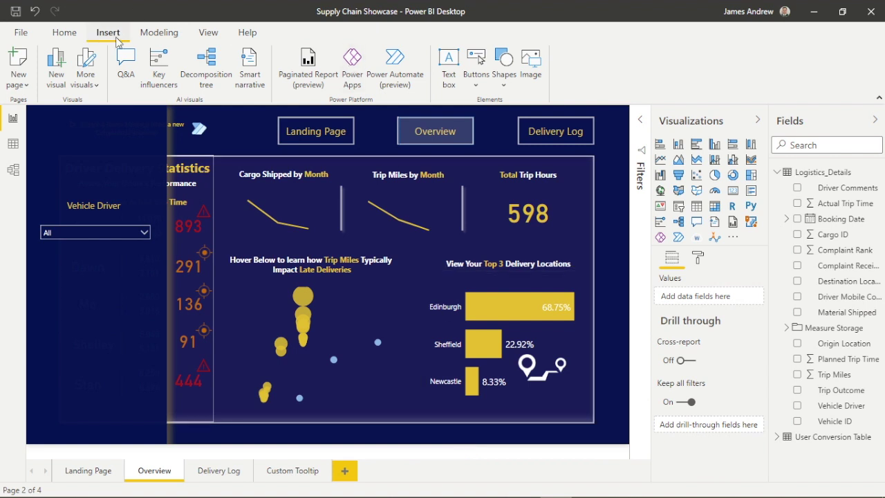
Insert a line shape and place it horizontally between the "Vehicle Driver" heading and the slicer
click(504, 69)
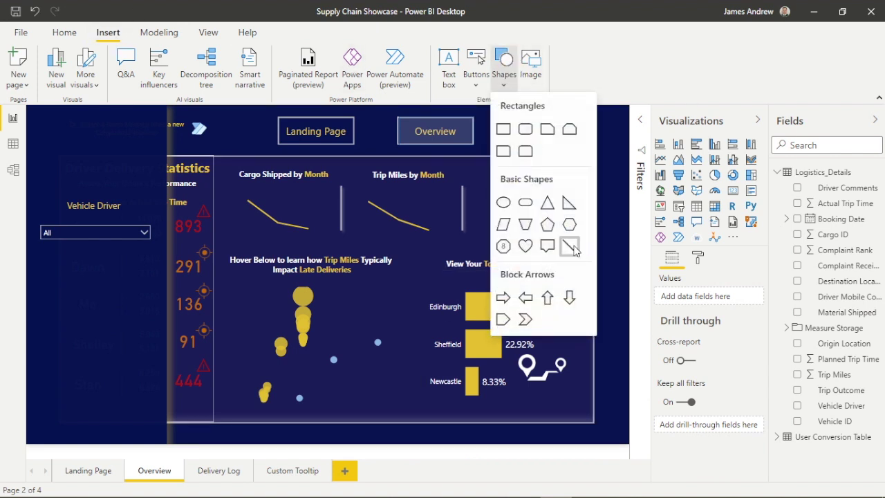
click(571, 245)
mouse_move(144, 153)
mouse_down()
mouse_move(153, 296)
mouse_move(113, 221)
mouse_move(108, 227)
mouse_move(157, 220)
mouse_move(97, 217)
mouse_move(112, 217)
mouse_up()
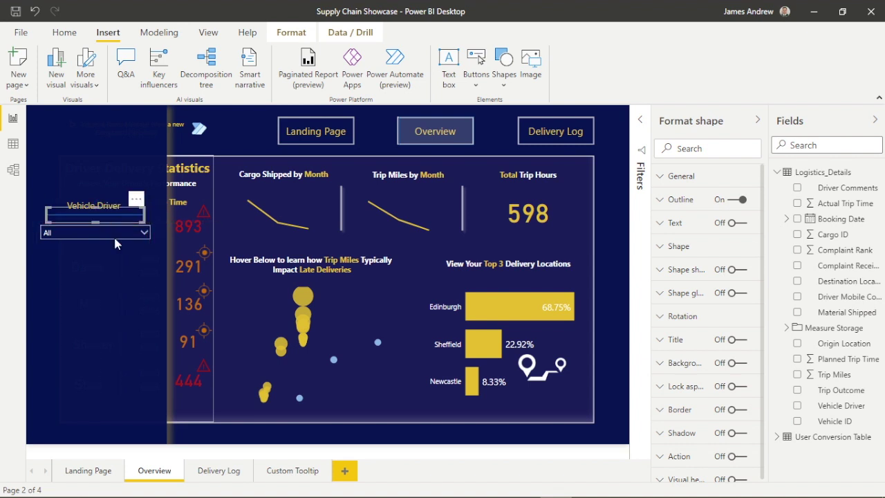
click(398, 457)
Set the outline colour of the line under the heading to white
click(95, 215)
click(660, 199)
click(686, 240)
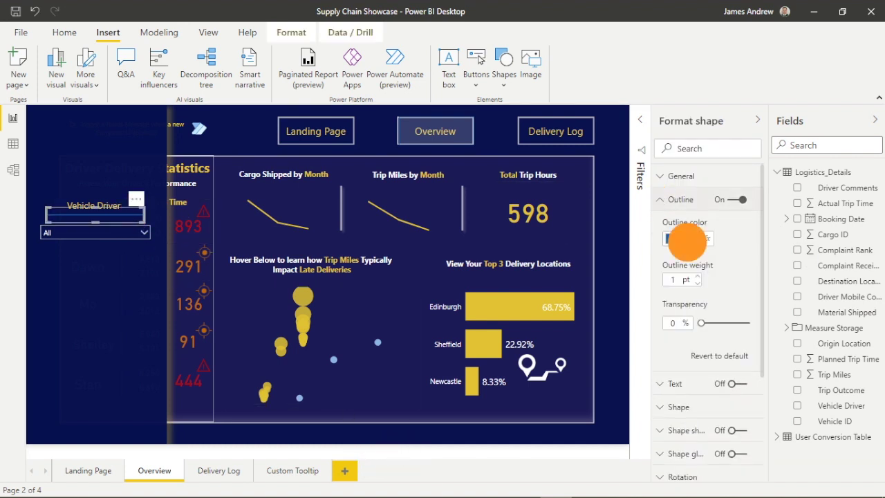
click(684, 266)
click(661, 201)
Turn on the shape shadow for the line under the "Vehicle Driver" heading and set the shadow colour to yellow
click(735, 269)
click(661, 270)
click(690, 309)
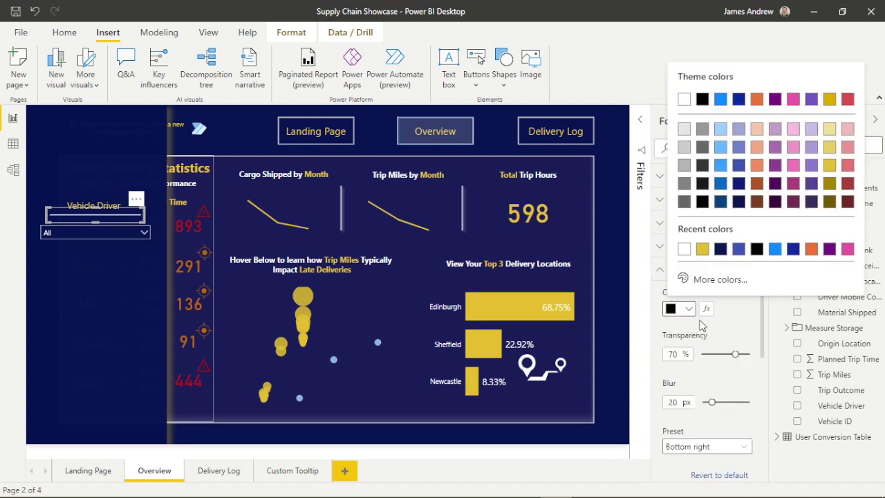
click(833, 168)
click(660, 270)
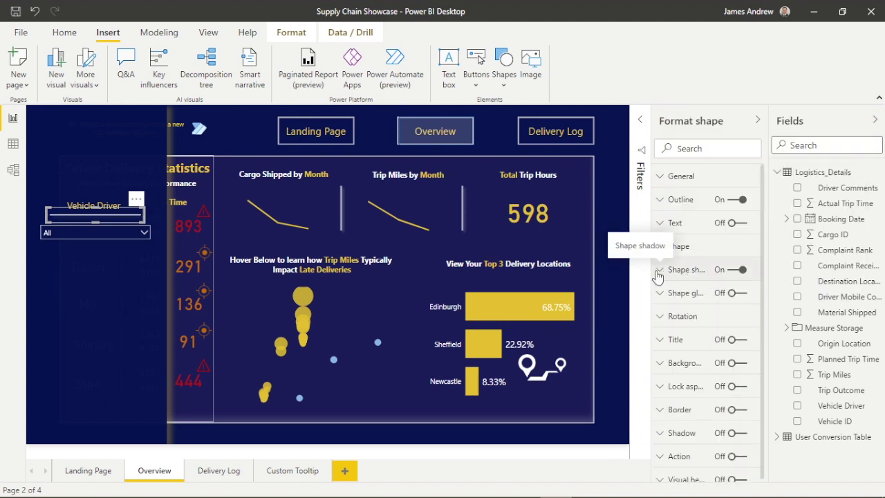
click(199, 436)
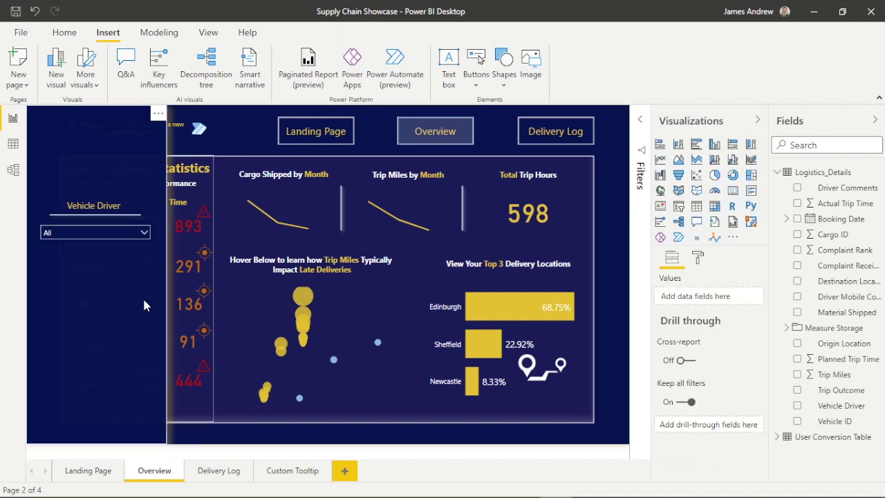
click(98, 211)
click(385, 451)
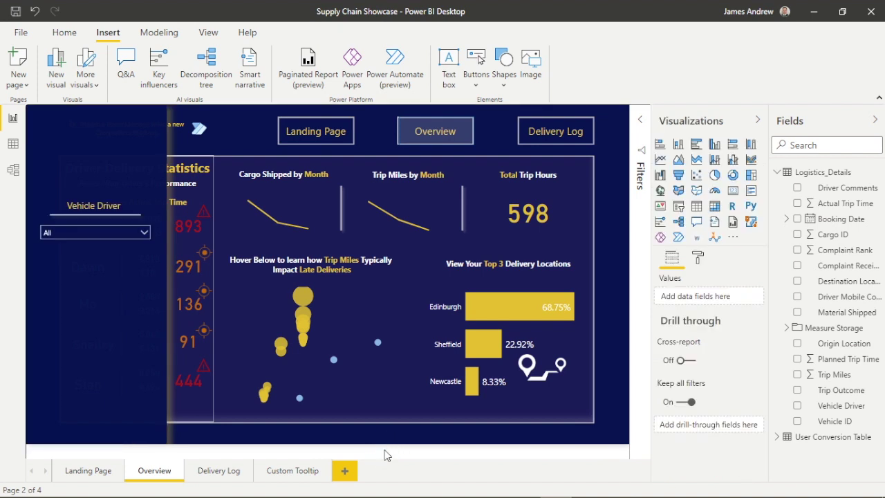
Duplicate the "Vehicle Driver" heading, line and slicer below the originals and change the copied heading to "Destination Location"
click(138, 245)
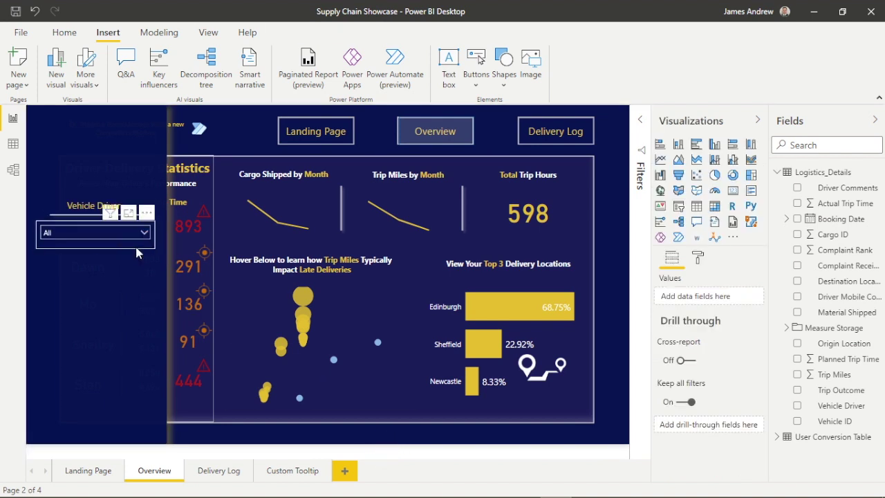
click(71, 204)
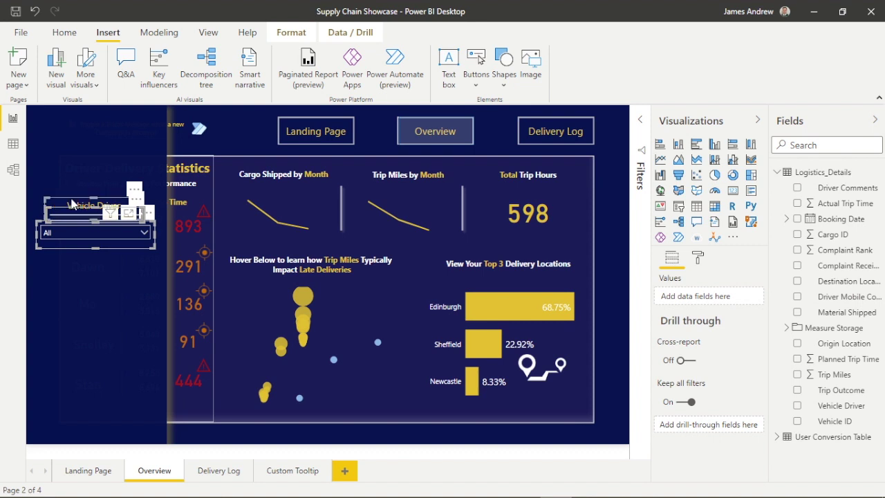
drag(139, 248, 133, 319)
click(125, 280)
click(125, 280)
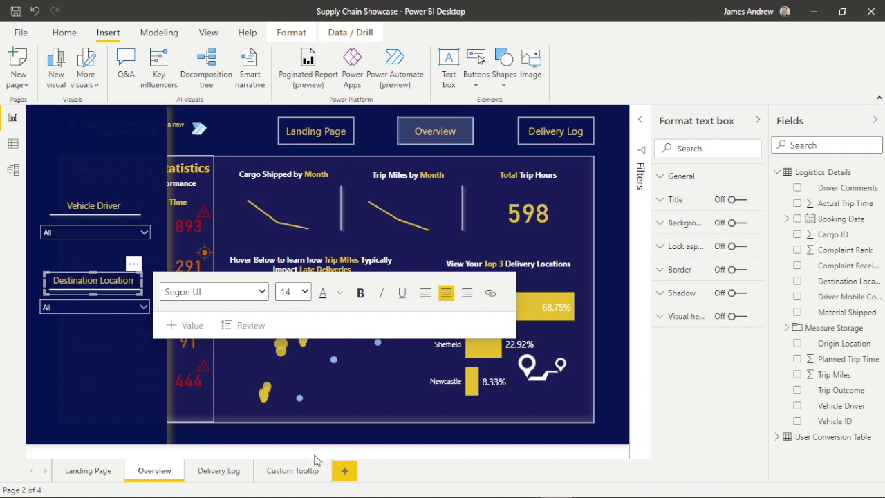
Replace the Vehicle Driver field in the lower slicer with Destination Location and check its dropdown options
click(90, 307)
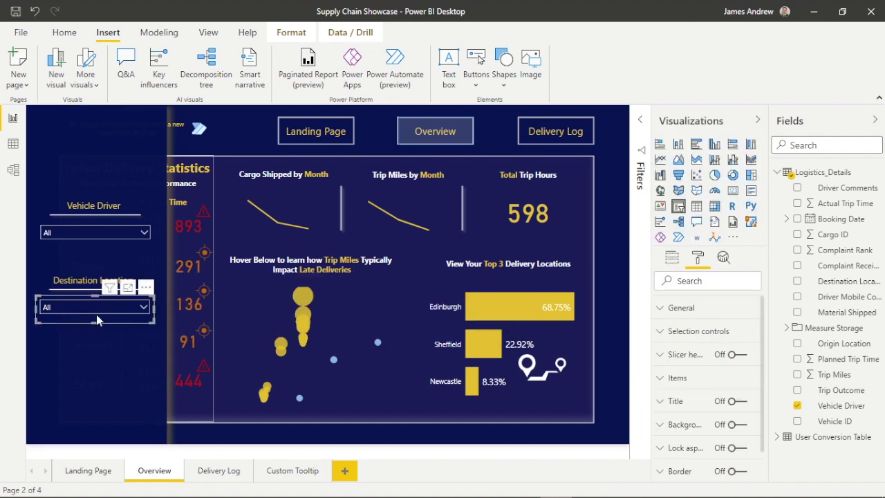
click(797, 406)
click(797, 281)
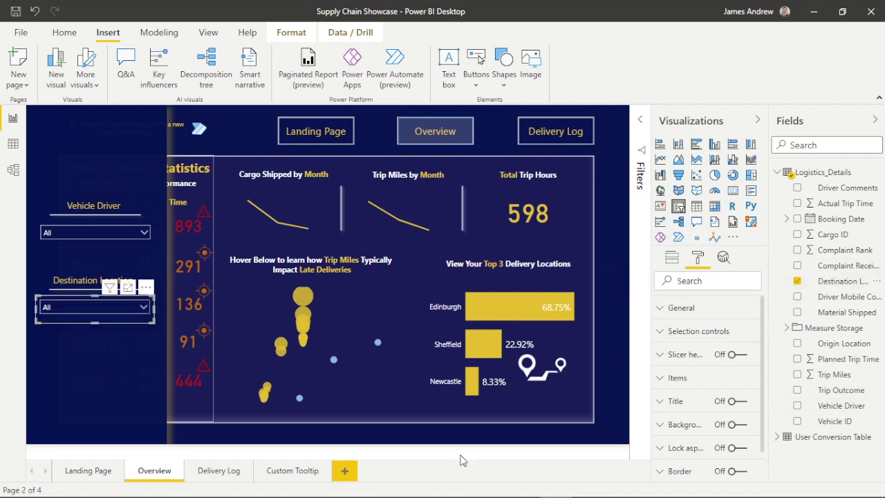
click(148, 330)
click(144, 311)
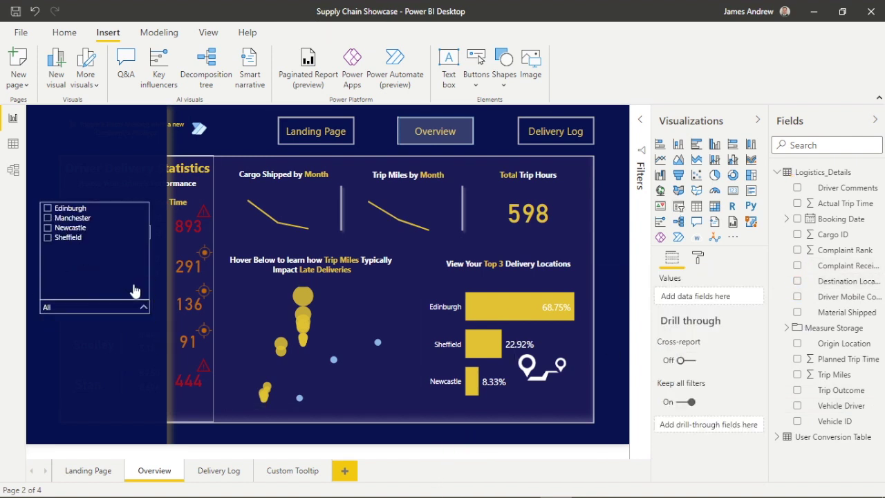
click(141, 307)
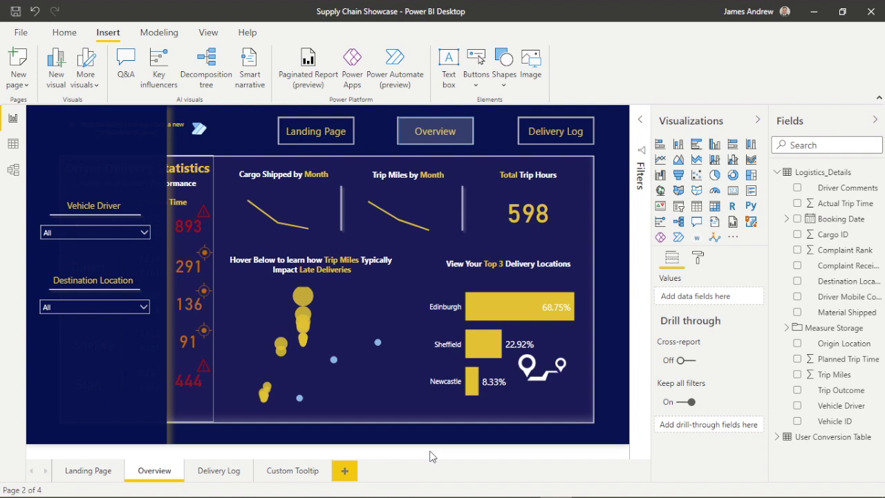
Shift both slicers together with their headings and lines down into the lower half of the panel
click(87, 202)
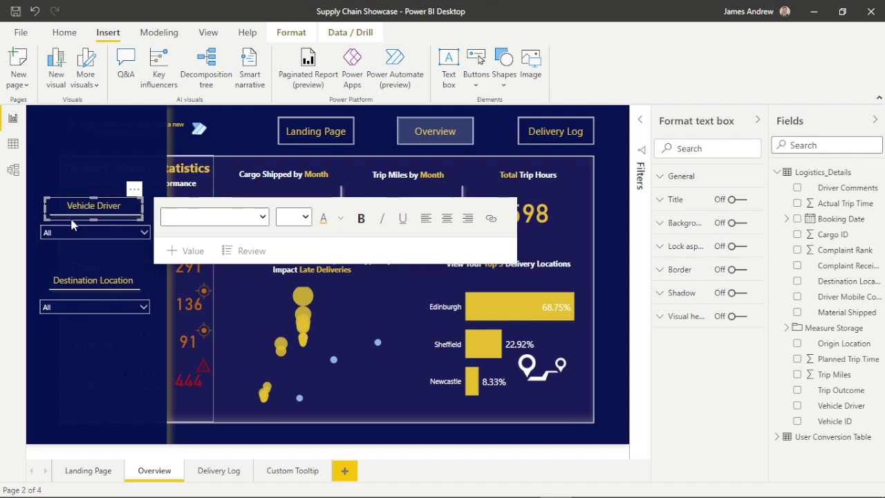
click(73, 227)
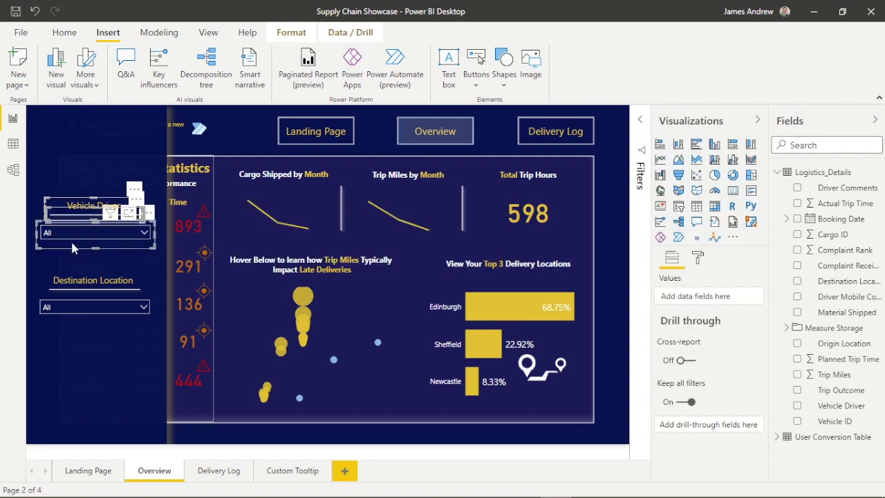
ctrl+click(76, 276)
ctrl+click(83, 318)
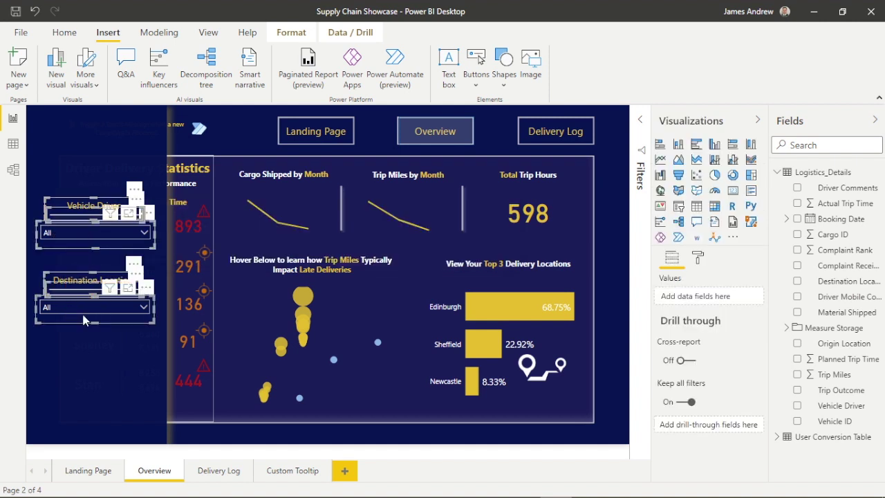
key(Down)
key(Down)
key(Down)
key(Down)
key(Down)
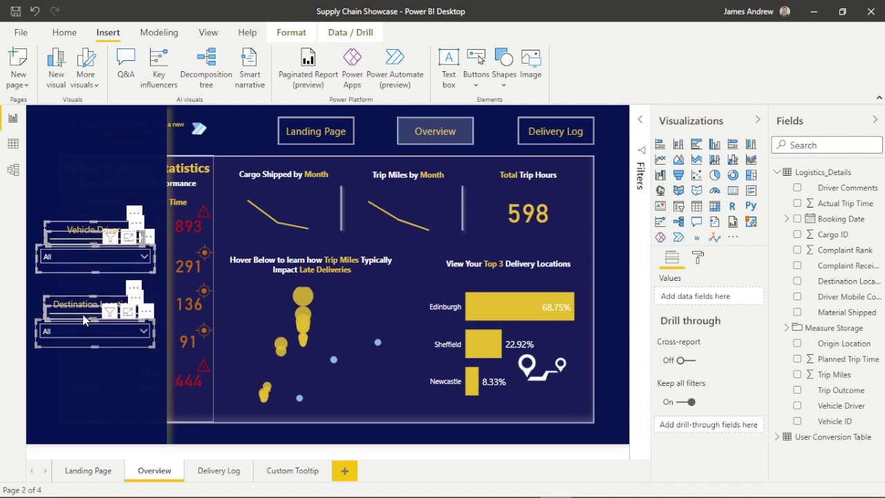
key(Down)
key(Down)
key(Down)
key(Down)
key(Down)
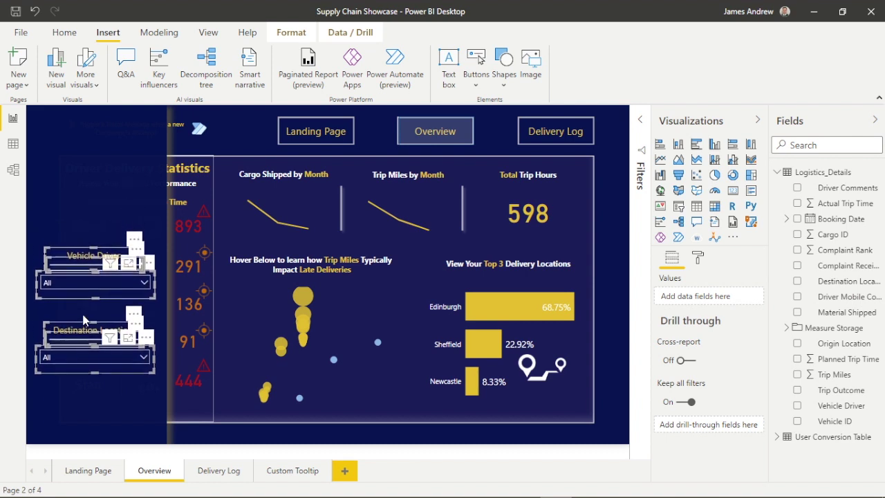
key(Down)
key(Down)
key(Down)
key(Down)
key(Down)
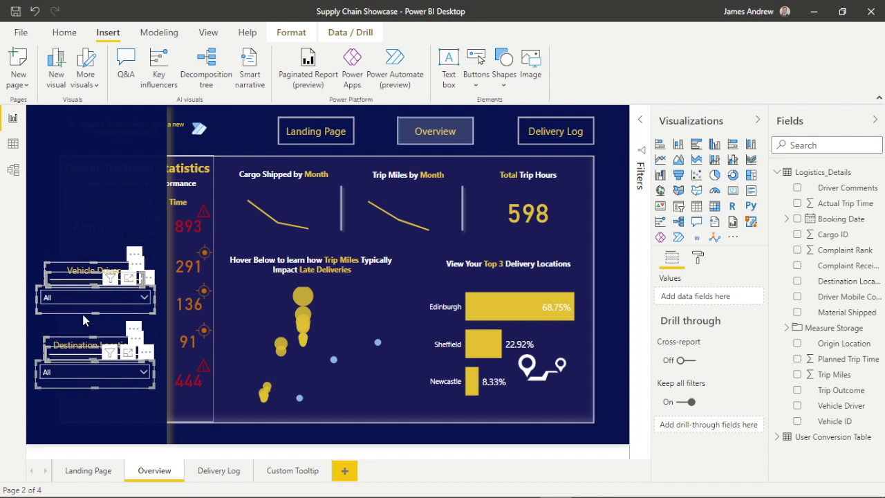
key(Down)
key(Down)
key(Down)
key(Down)
key(Down)
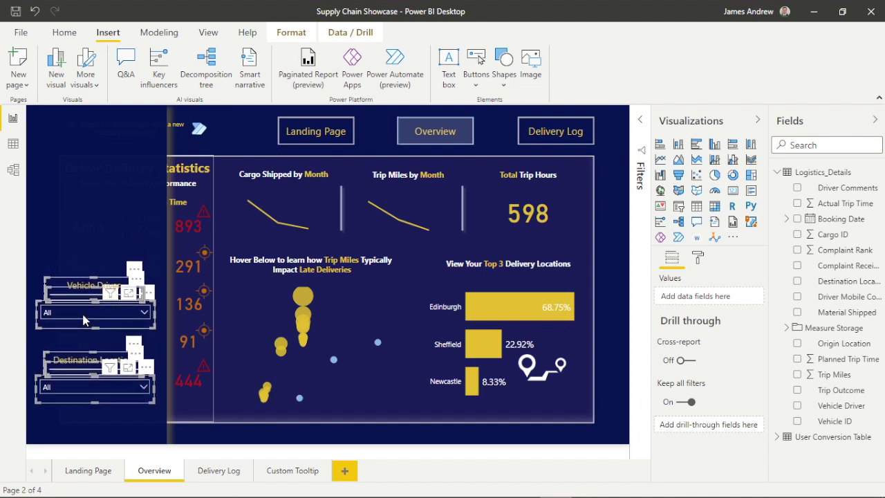
key(Down)
key(Down)
key(Down)
key(Down)
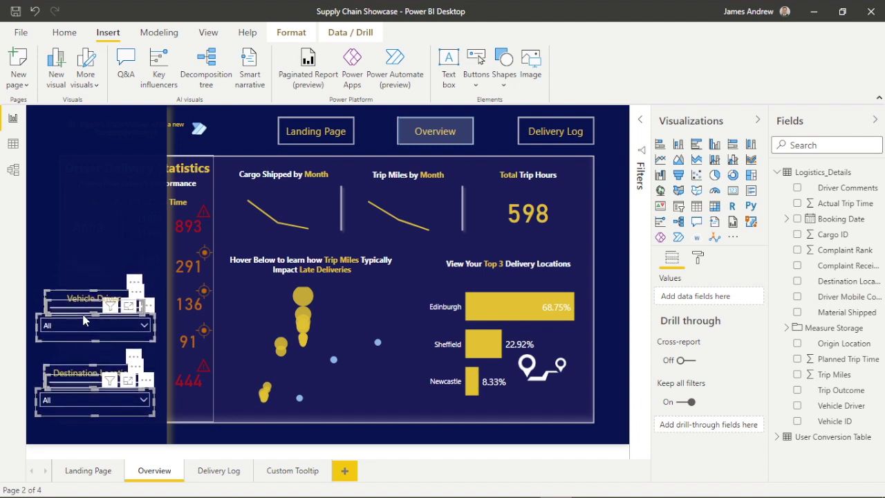
key(Up)
key(Up)
key(Up)
key(Up)
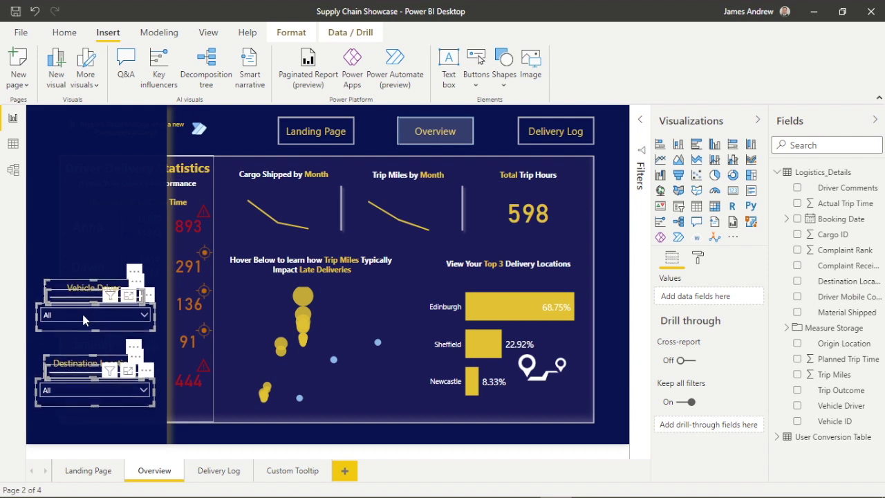
click(442, 457)
Nudge the "Vehicle Driver" heading and its line slightly upward, away from the slicer
click(94, 285)
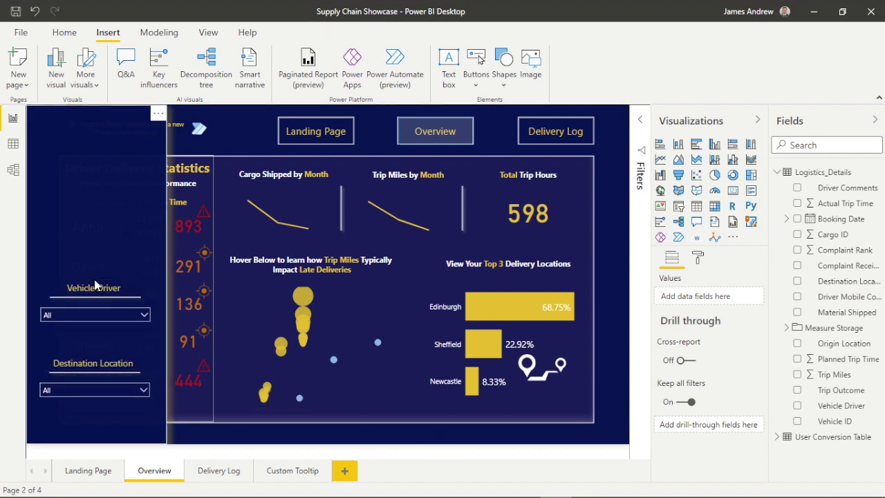
click(71, 308)
click(83, 243)
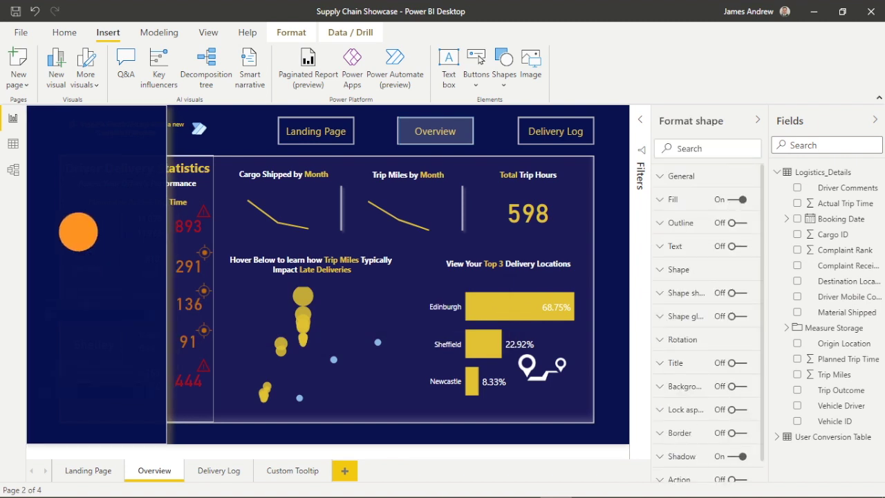
click(385, 454)
click(119, 292)
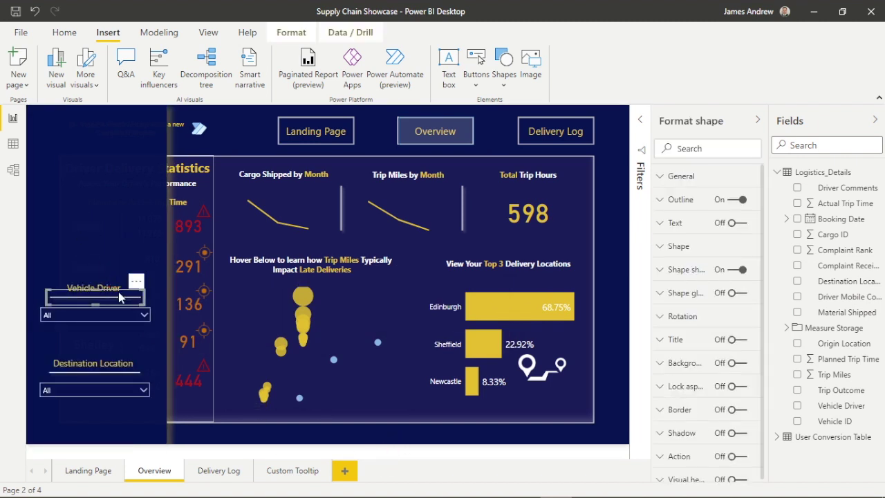
click(114, 285)
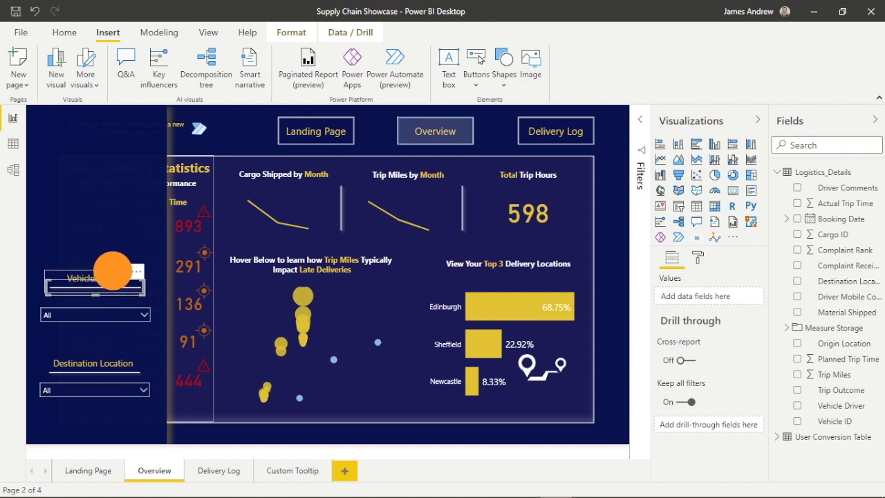
click(114, 283)
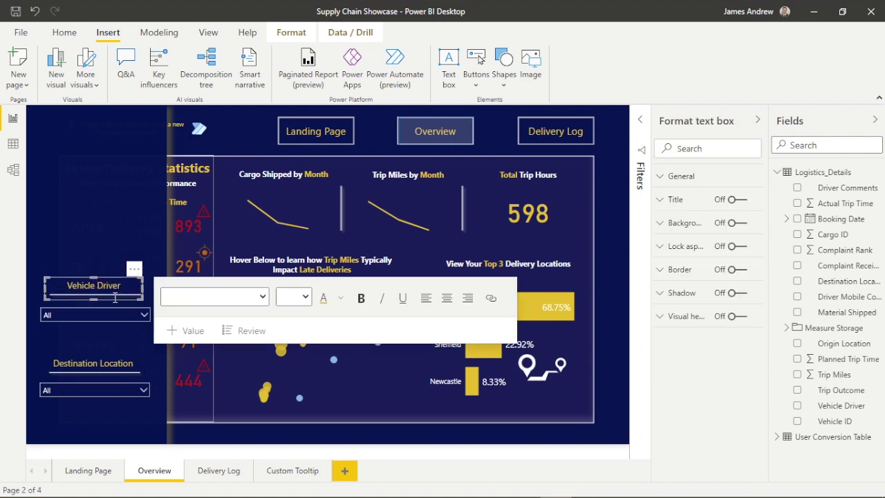
click(391, 459)
Duplicate the "Vehicle Driver" heading and line into the empty space above and change the copied heading to "Select a Date Range"
click(118, 289)
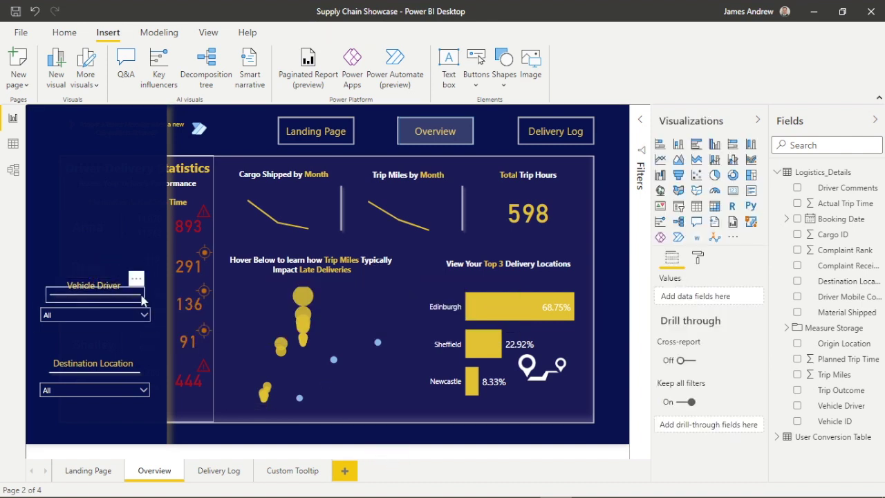
click(118, 290)
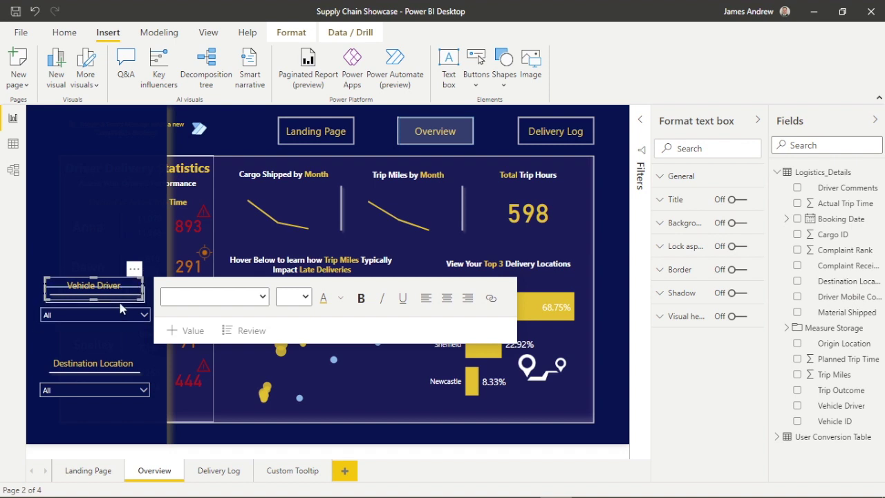
click(121, 309)
drag(119, 288, 127, 210)
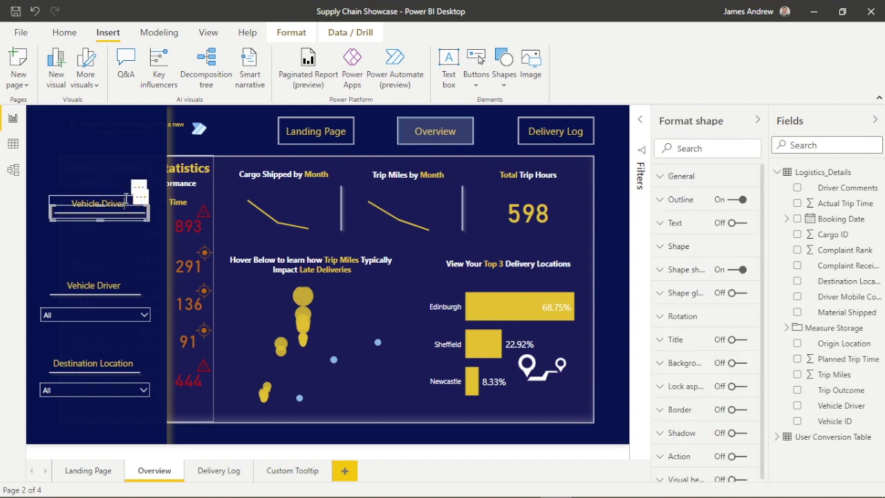
click(126, 205)
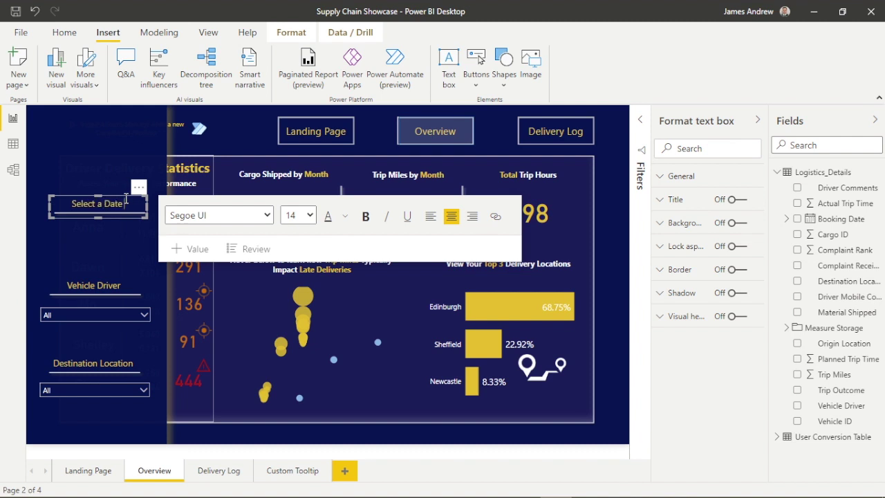
click(405, 450)
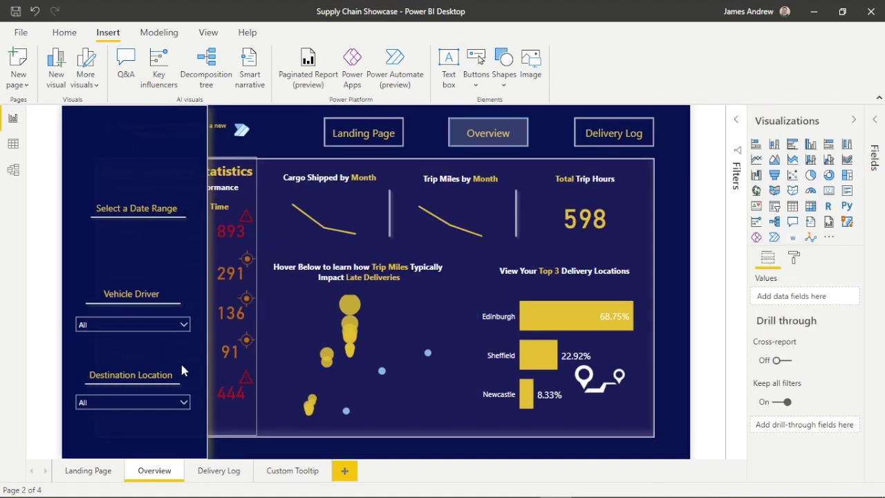
Duplicate the Vehicle Driver slicer and place the copy just below the "Select a Date Range" heading
click(126, 340)
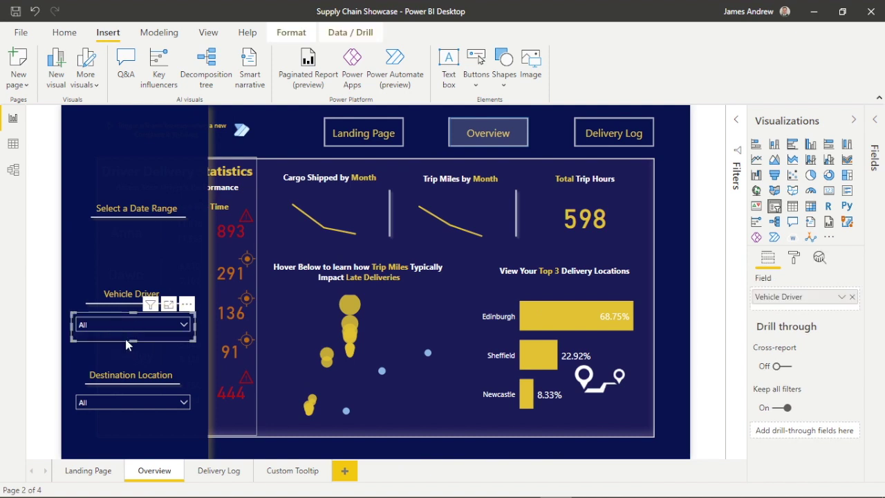
key(ctrl+c)
key(ctrl+v)
drag(128, 343, 123, 254)
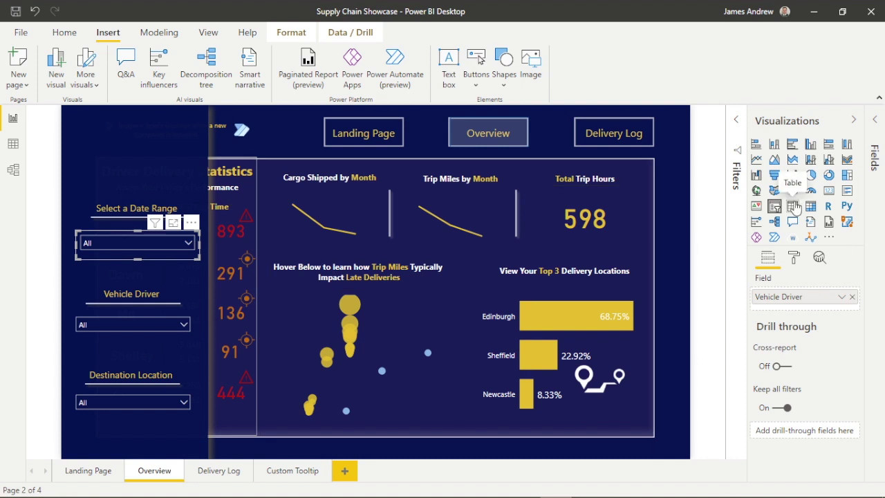
Replace the Vehicle Driver field in the slicer under "Select a Date Range" with Year from the Booking Date hierarchy
click(875, 120)
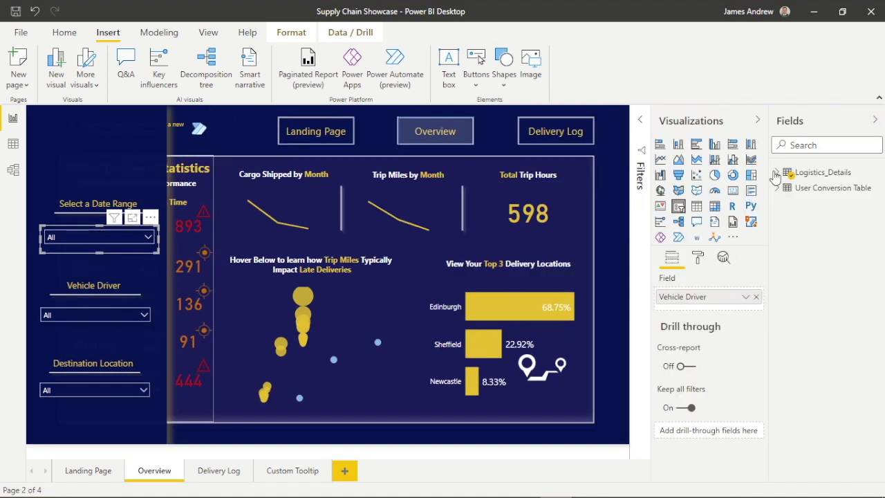
click(776, 173)
click(787, 219)
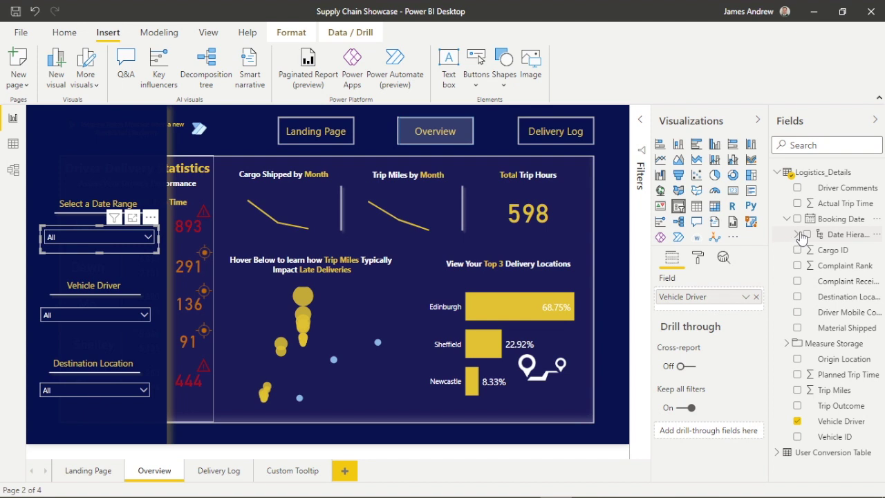
click(797, 234)
click(756, 296)
drag(753, 298, 706, 299)
click(147, 239)
click(147, 242)
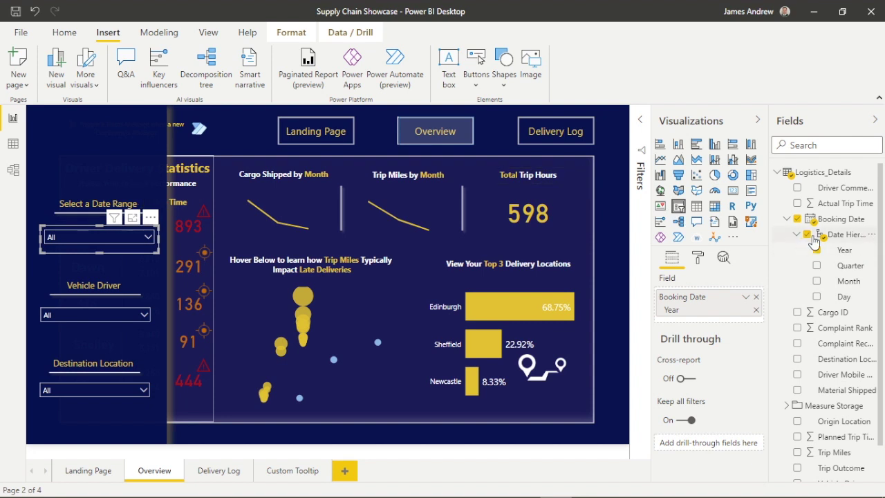
Replace Year with Month from the Booking Date hierarchy in the date slicer and check its list of months
click(816, 250)
click(816, 281)
click(147, 238)
click(147, 240)
click(147, 239)
scroll(105, 270, down, 2)
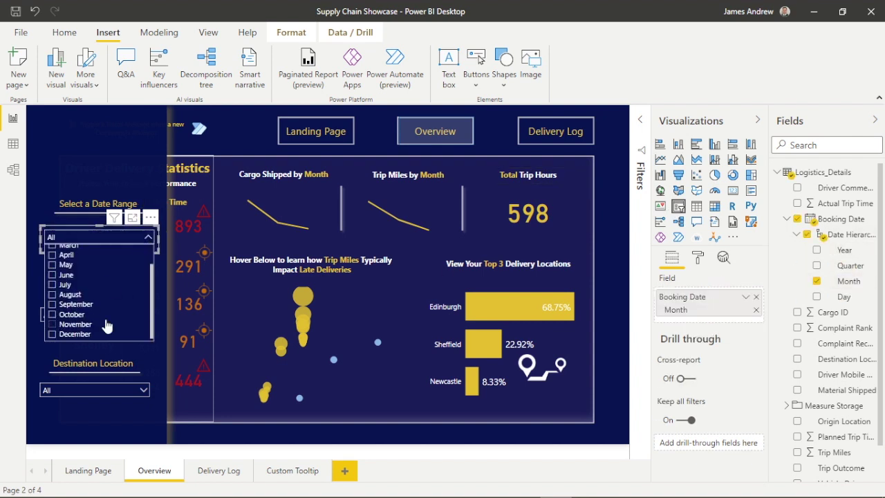
click(123, 201)
click(122, 201)
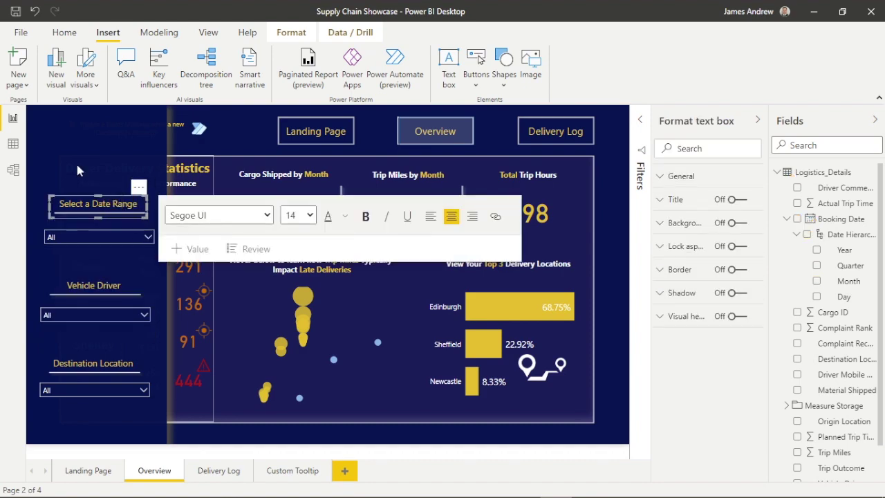
click(108, 167)
Switch to the Flaticons website in the browser and search its free icons for "filter"
click(482, 458)
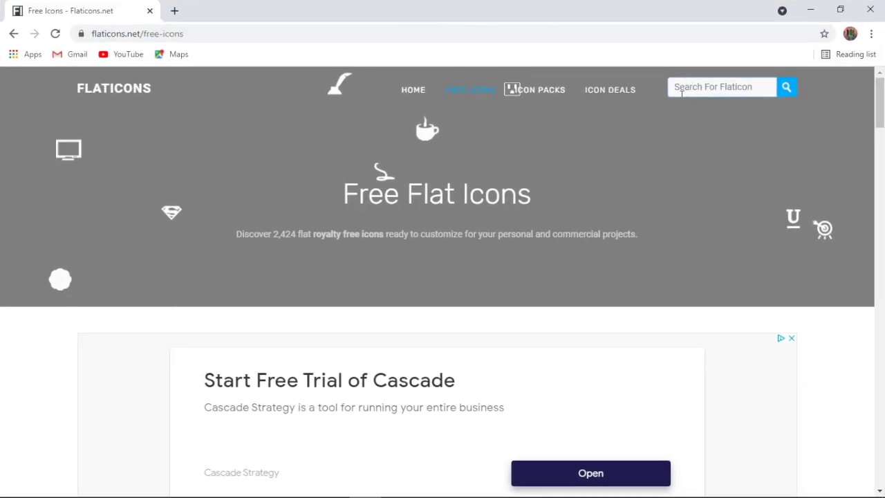
click(696, 90)
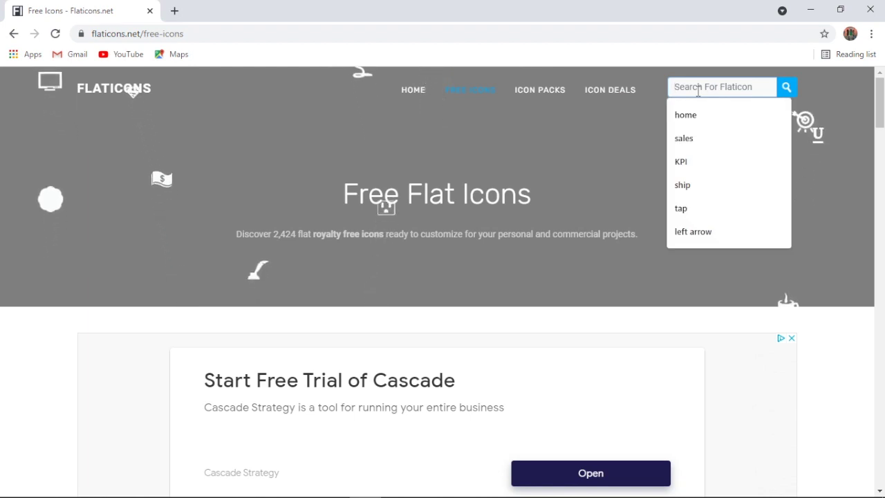
text(filter)
key(Return)
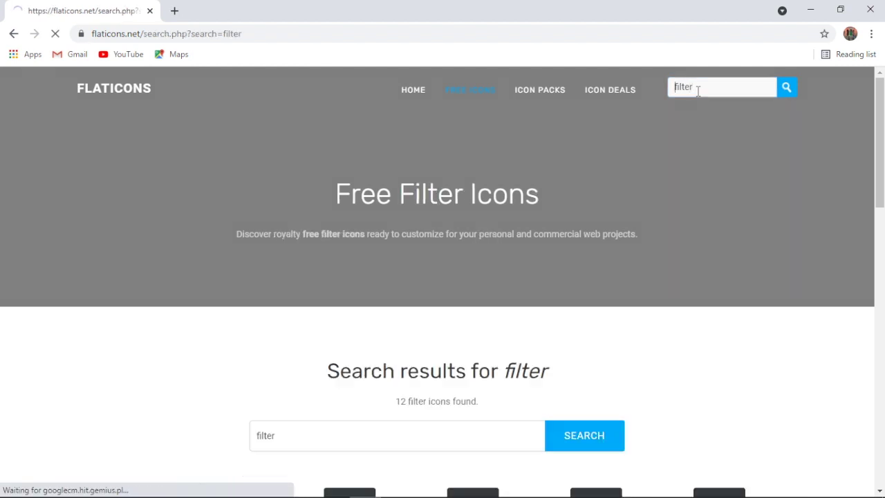
Open the plain funnel icon from the search results for customizing and set its size to 78px
scroll(354, 379, down, 3)
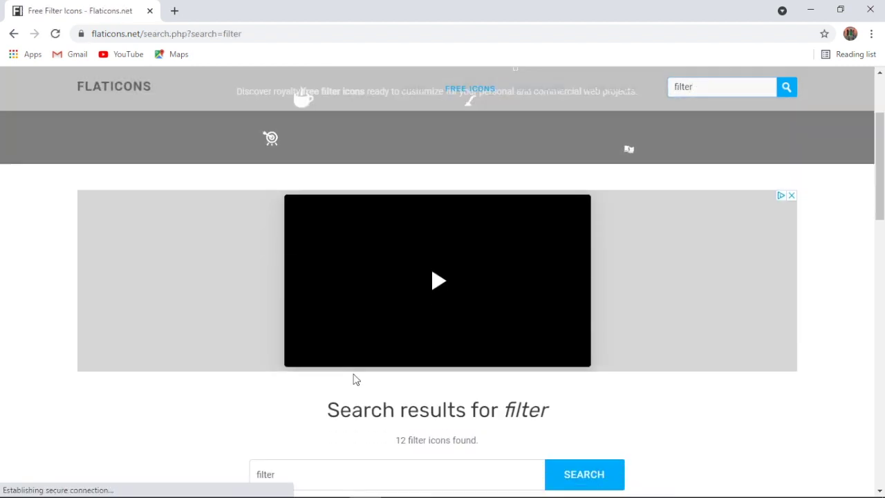
scroll(354, 379, down, 4)
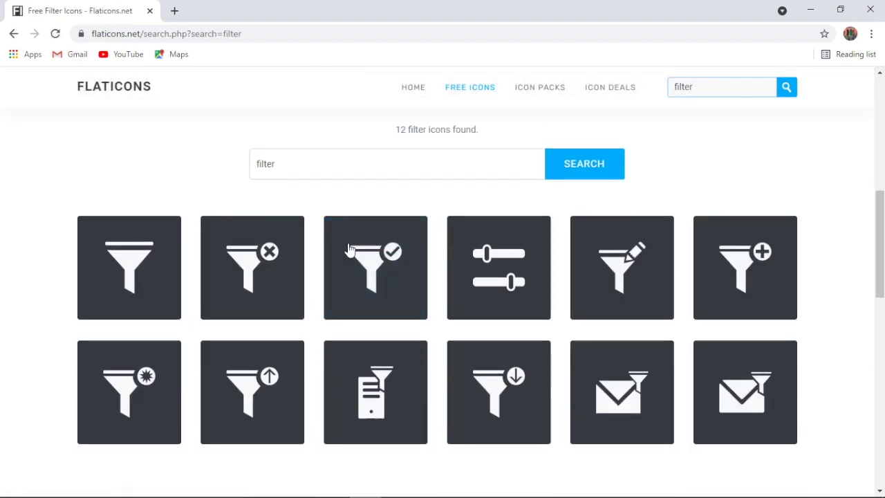
right_click(146, 283)
click(118, 263)
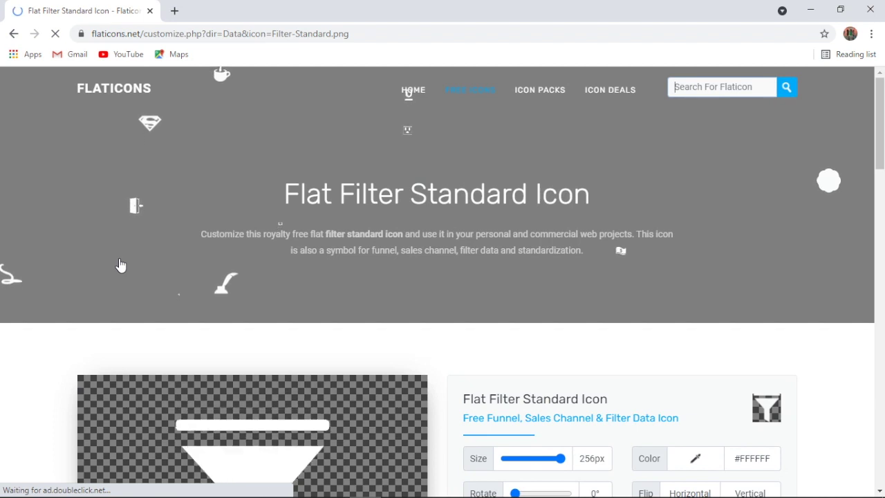
scroll(569, 365, down, 3)
drag(560, 255, 520, 256)
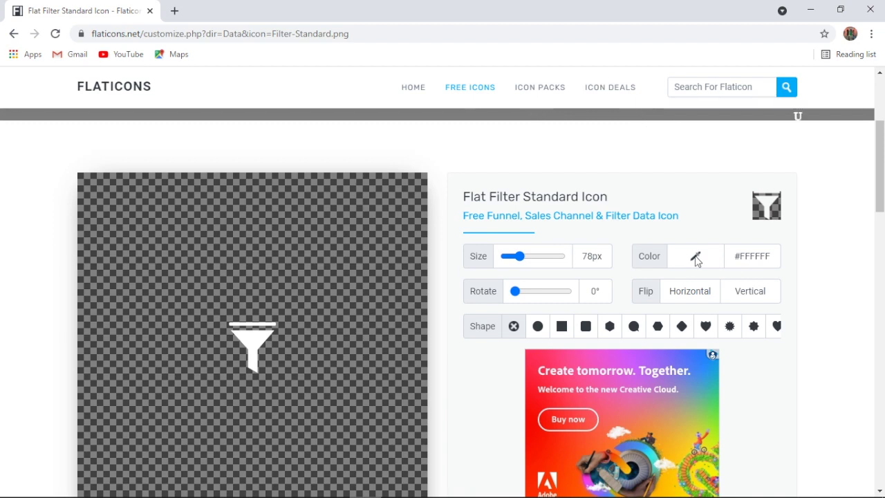
Export the customized white funnel icon and download it as a 78px PNG
scroll(608, 296, down, 1)
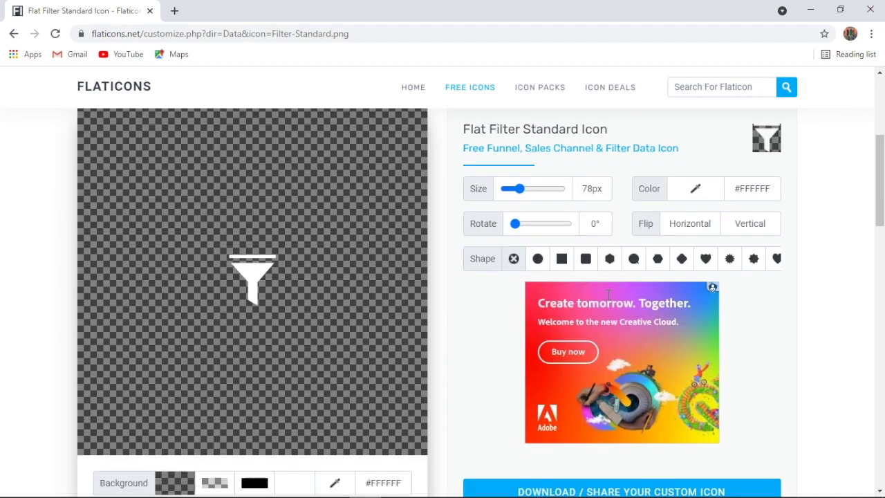
scroll(524, 366, down, 4)
click(556, 257)
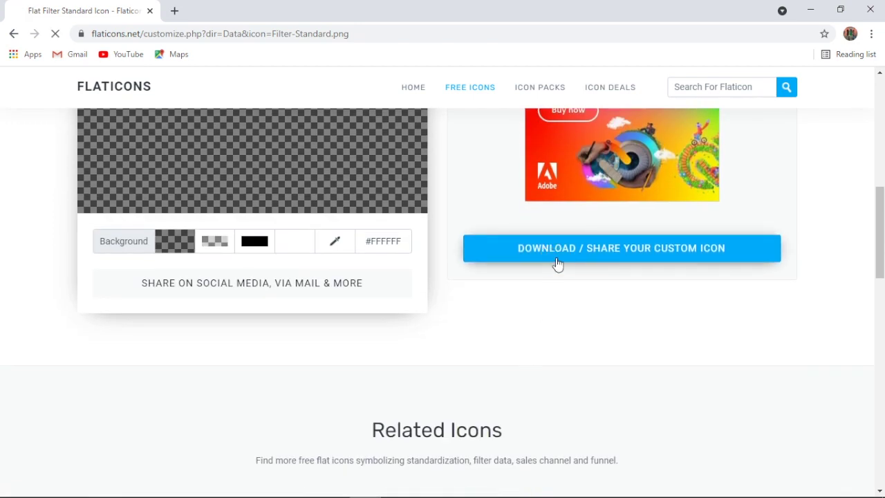
scroll(336, 369, down, 4)
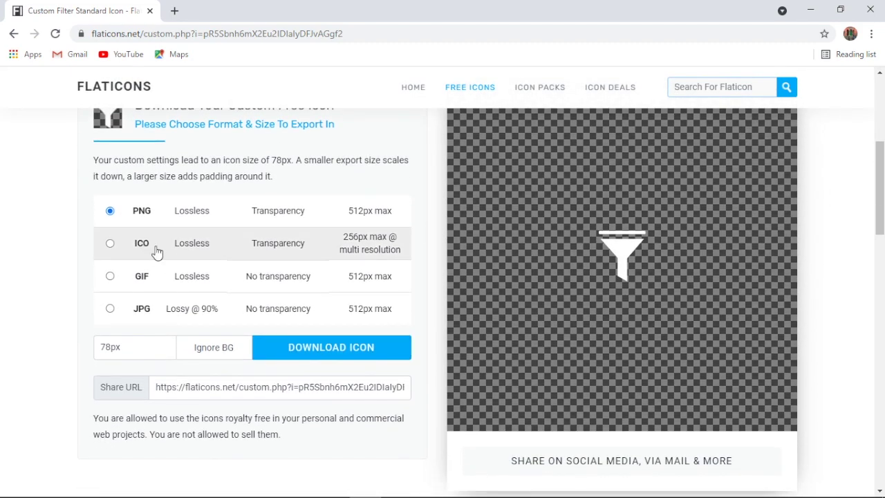
click(313, 349)
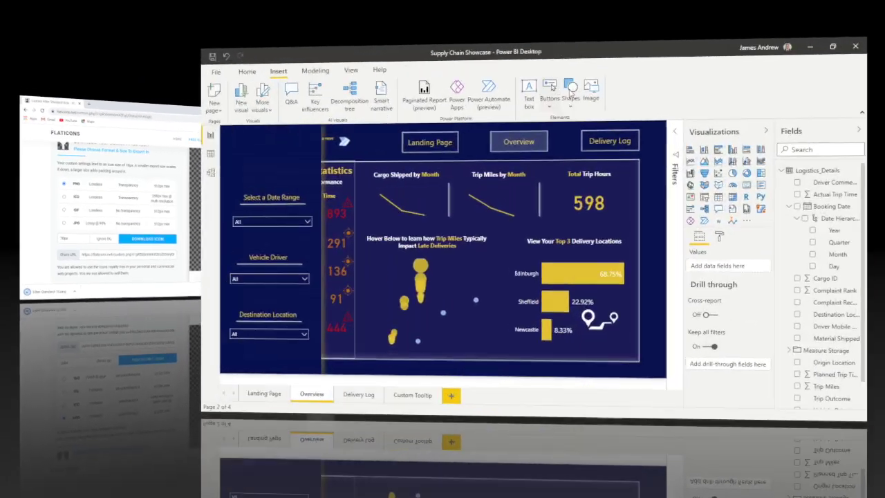
Back in Power BI Desktop, insert the funnel icon image and shrink it into the slicer panel's upper-left area above the date heading
click(532, 63)
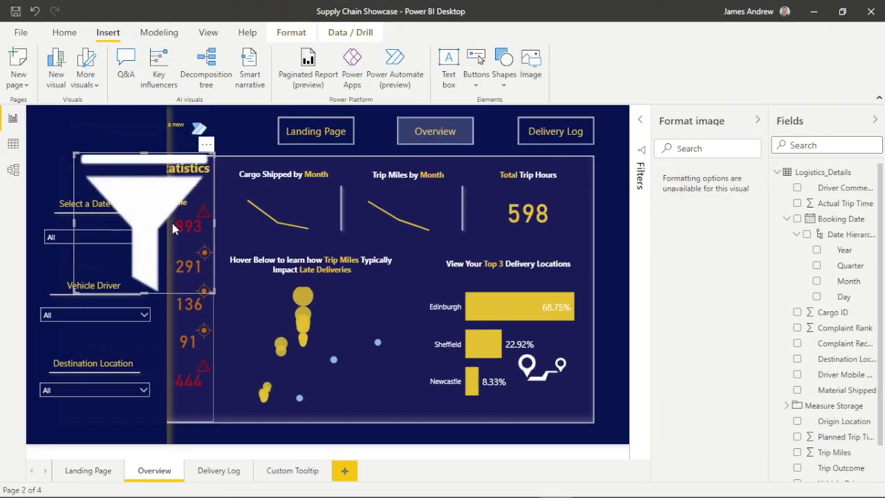
drag(210, 292, 61, 154)
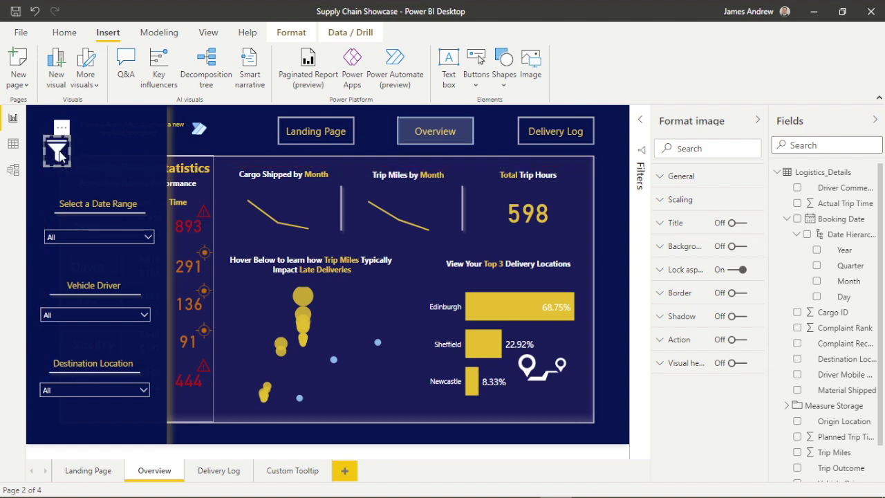
click(488, 444)
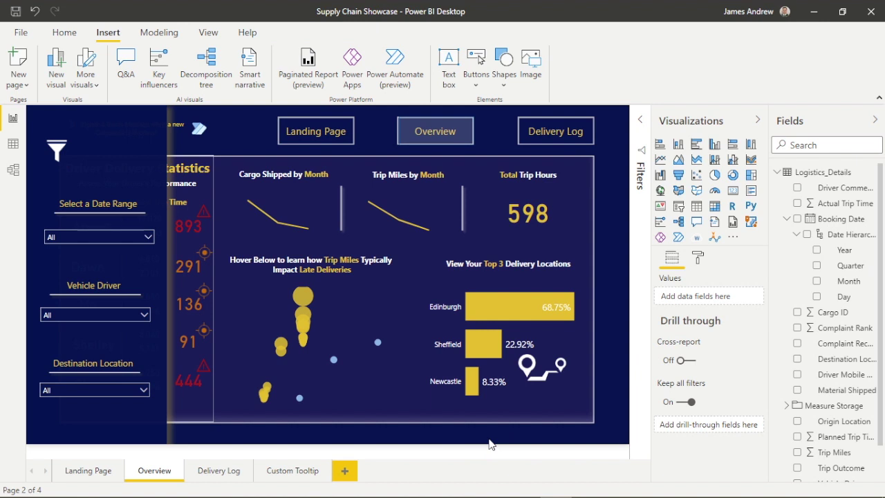
click(58, 151)
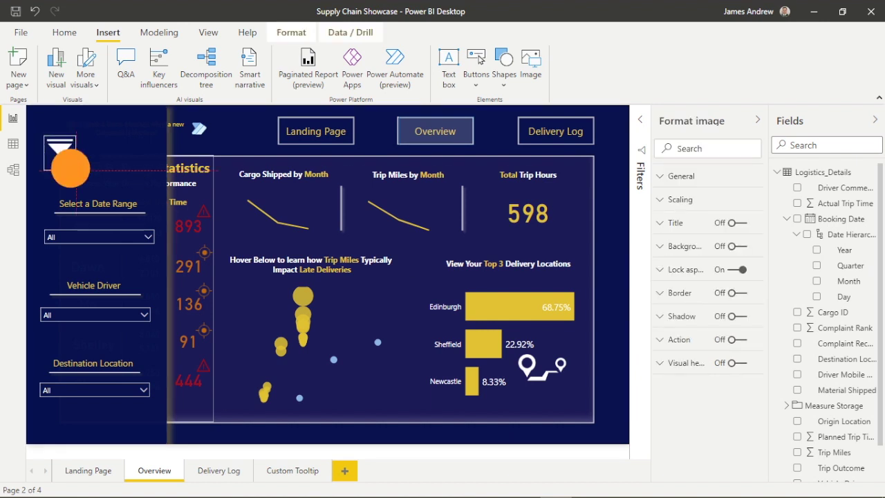
click(422, 454)
Duplicate the "Select a Date Range" heading, fit the copy beside the funnel icon and replace its text with "KPI"
click(100, 198)
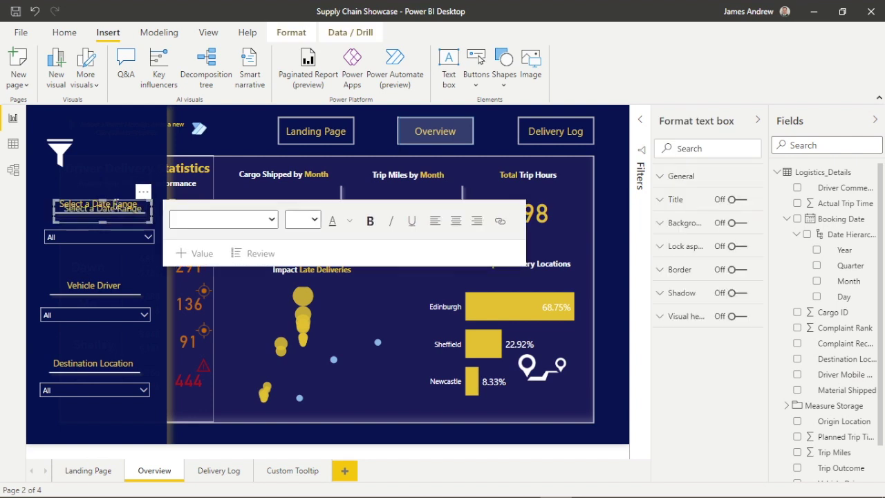
drag(115, 198, 154, 168)
triple_click(109, 138)
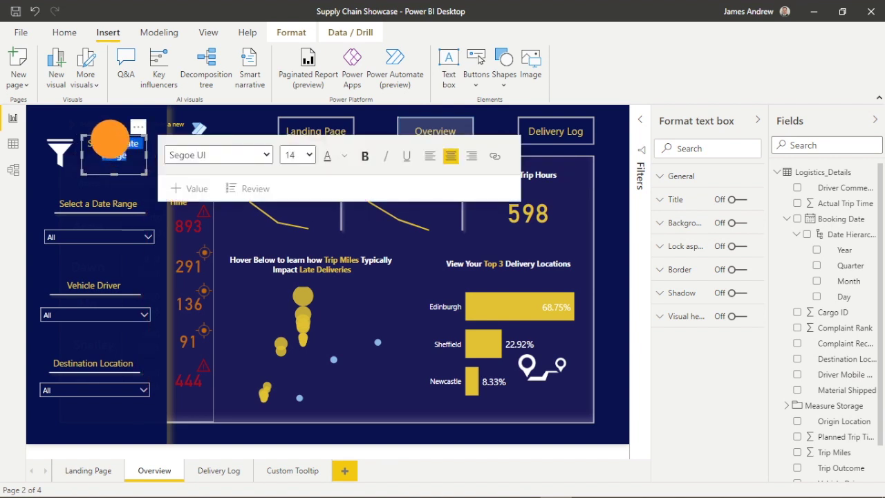
key(Delete)
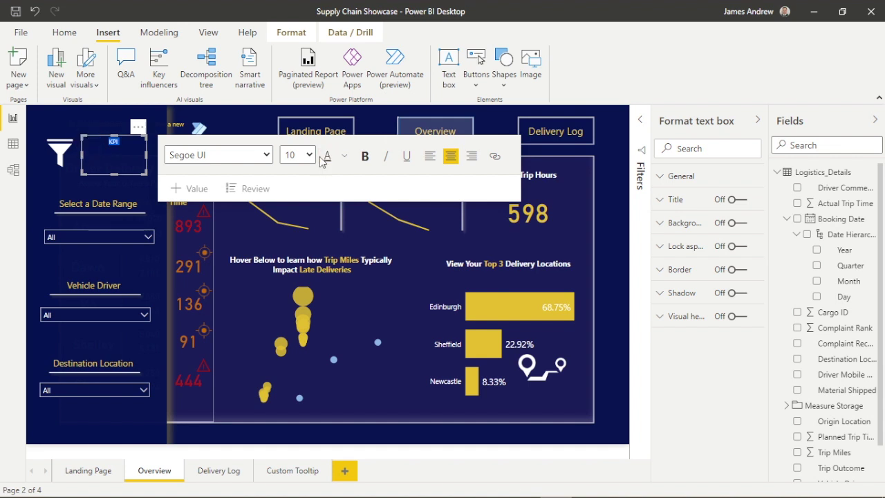
Format the "KPI" text as bold yellow at size 18 and extend the title to "KPI Slicer Panel"
click(347, 158)
click(502, 266)
click(309, 155)
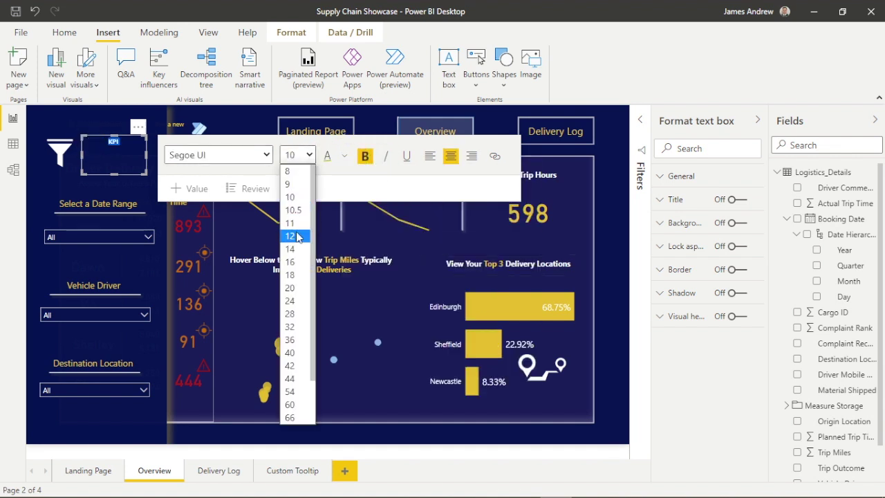
click(293, 276)
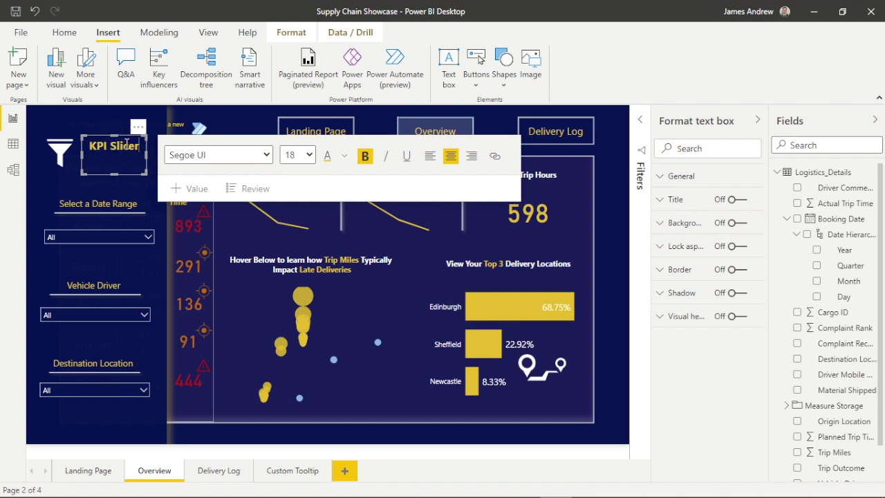
Color the word "Slicer" in the panel title white
drag(137, 150, 108, 146)
click(345, 157)
click(359, 204)
click(450, 460)
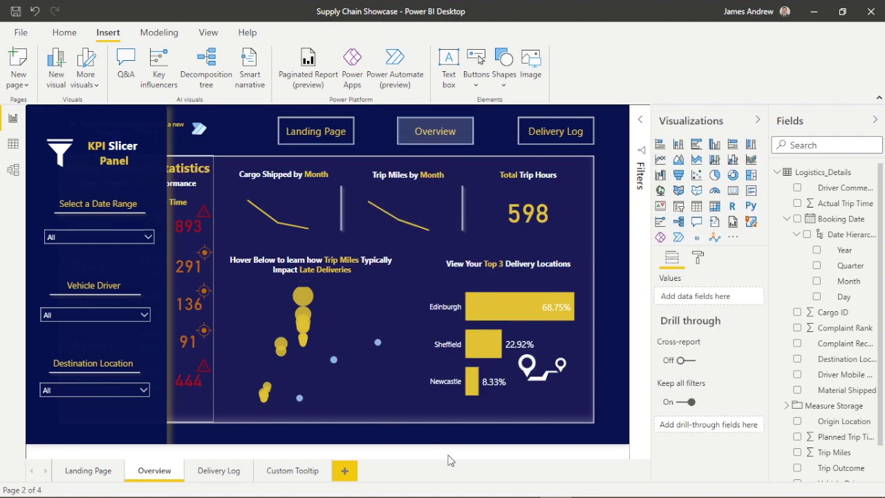
Set the font size of the whole "KPI Slicer Panel" title to 20
click(115, 154)
key(ctrl+a)
click(297, 155)
click(290, 288)
click(496, 452)
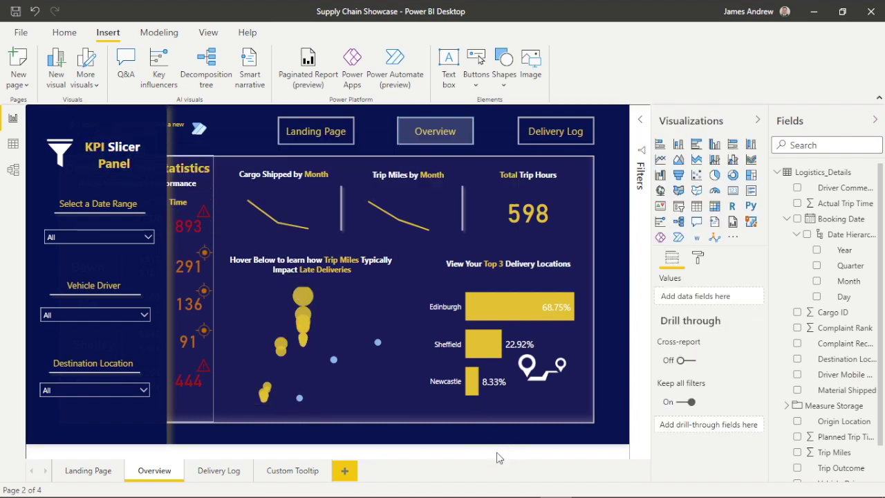
Test the Vehicle Driver slicer by choosing the last driver in its list, clearing the choice and closing the list
click(144, 315)
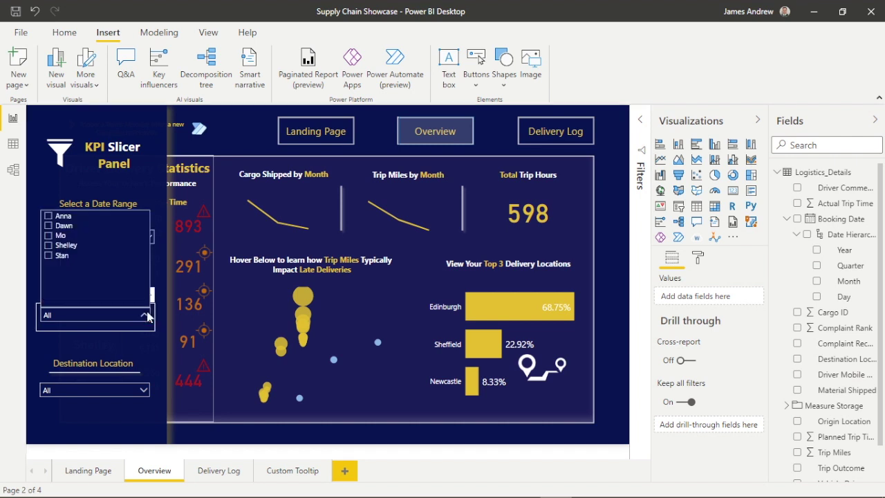
click(49, 256)
click(49, 255)
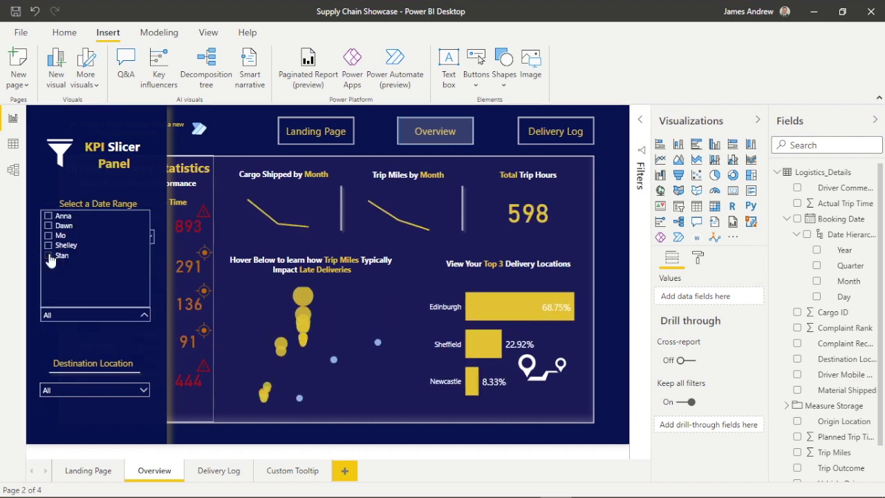
click(387, 455)
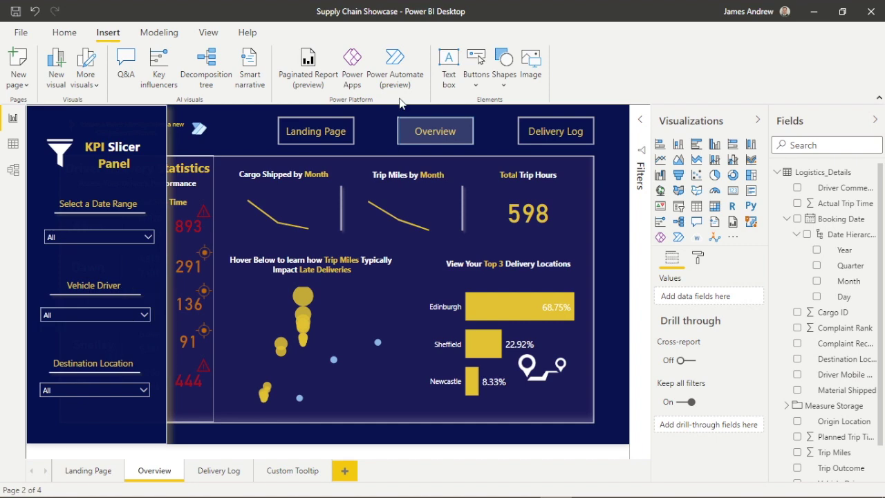
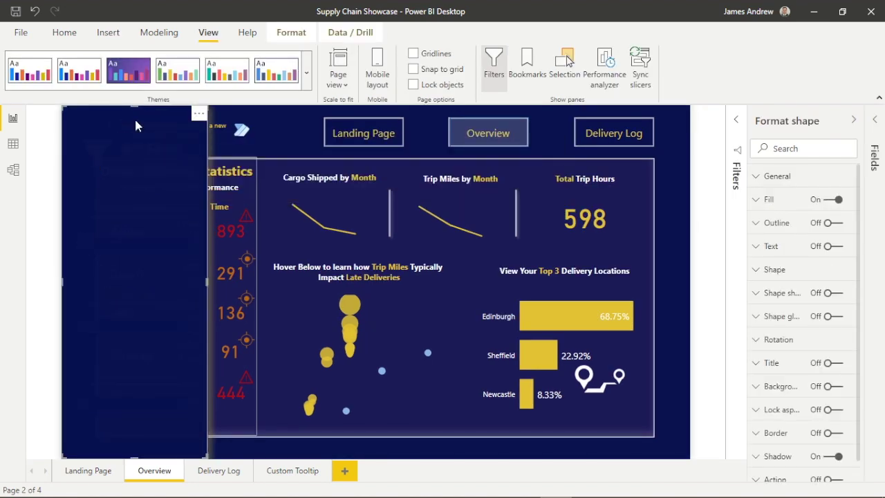
Insert the yellow close (X) icon image and shrink it into the upper-left corner of the slicer panel
click(106, 35)
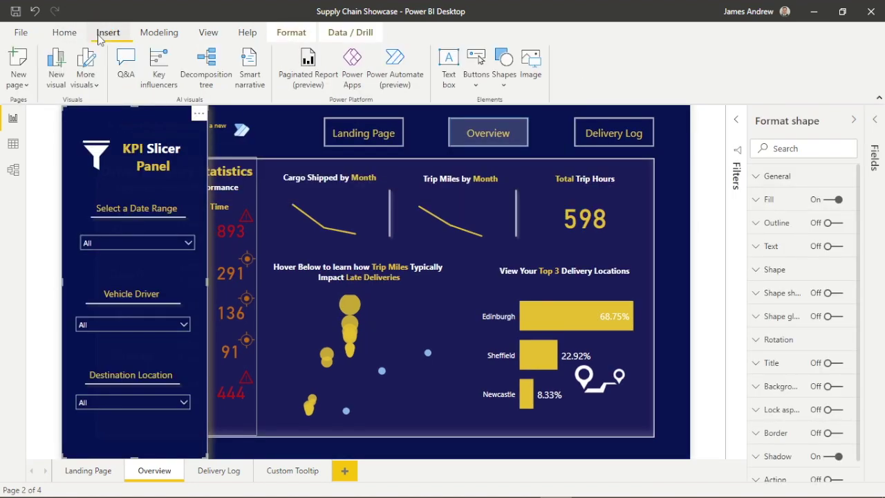
click(531, 67)
drag(256, 304, 72, 109)
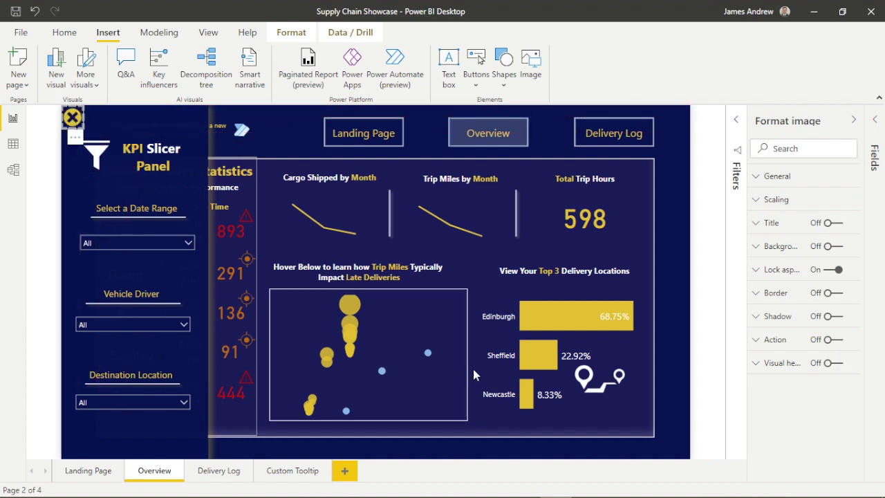
click(608, 468)
click(607, 468)
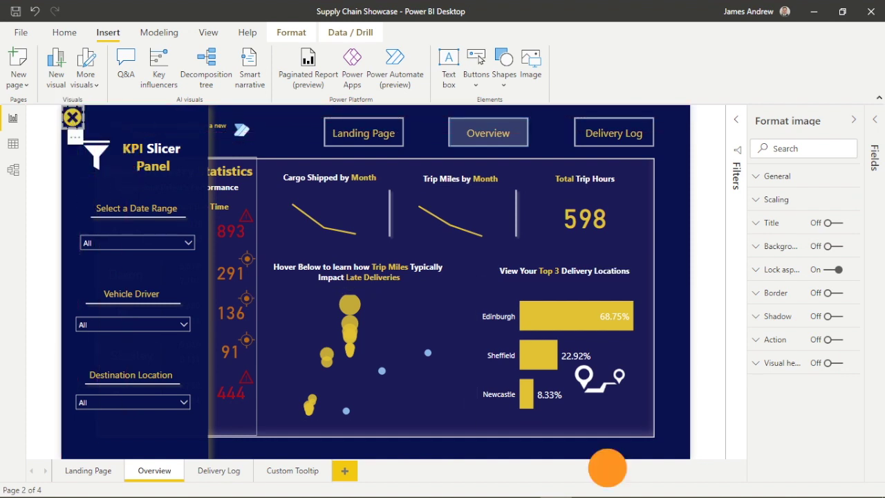
click(679, 440)
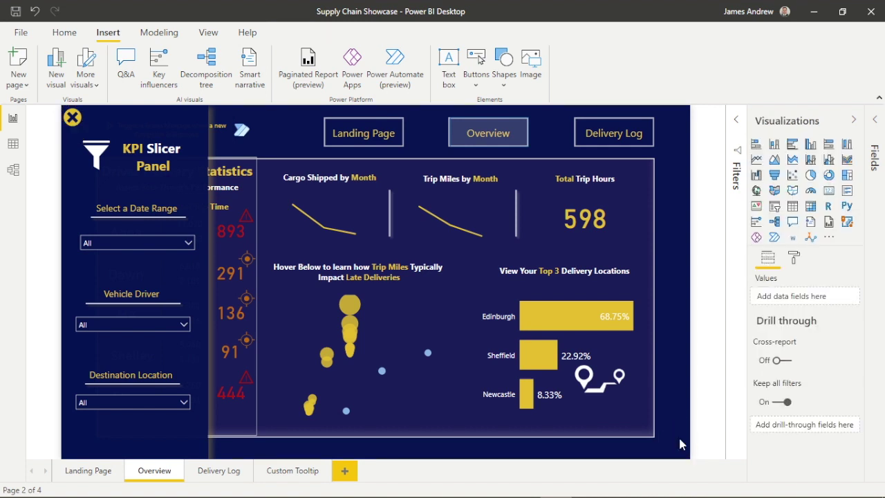
Make the close icon in the panel's corner slightly smaller and leave it selected
click(75, 119)
click(76, 120)
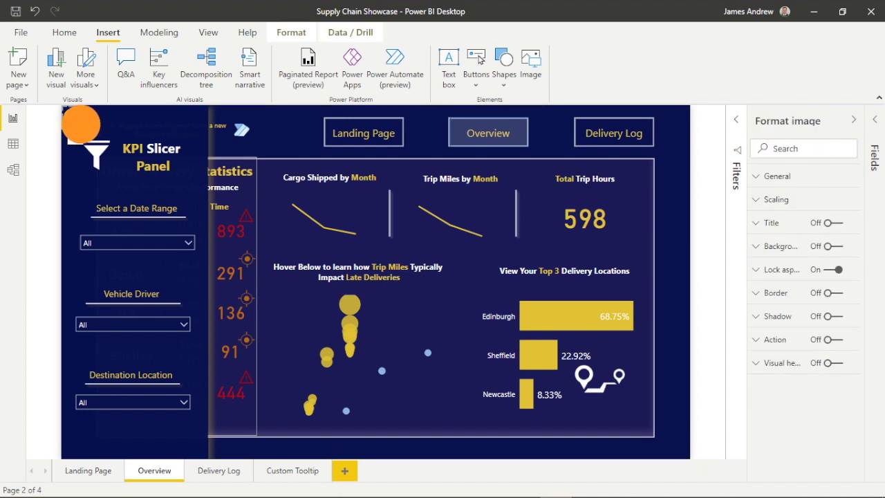
click(678, 441)
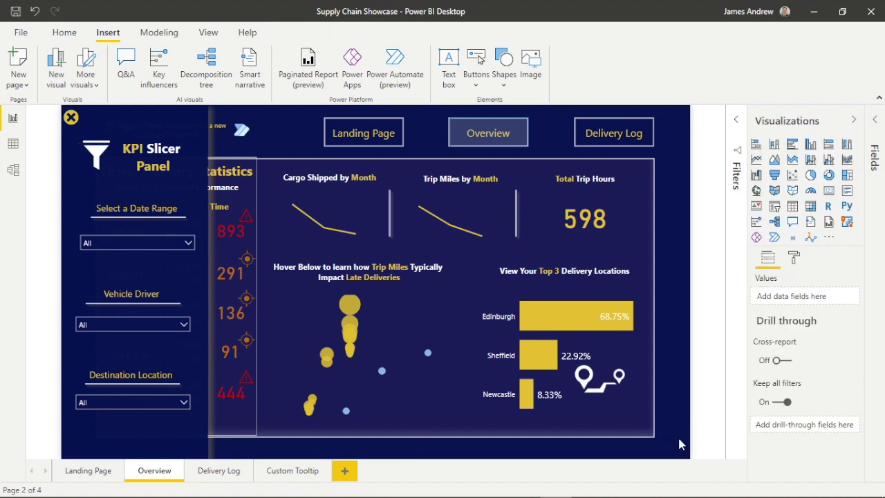
click(70, 117)
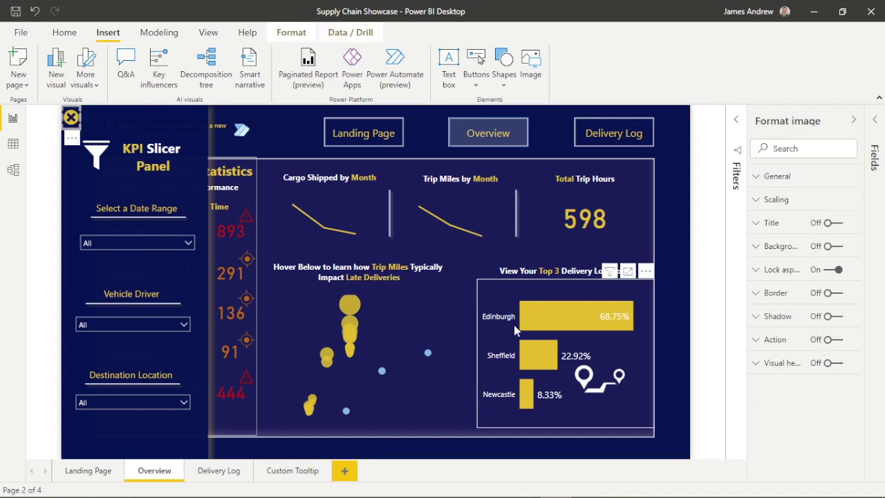
Deselect the close icon and bring up the layer-order list of all objects on the Overview page
click(476, 476)
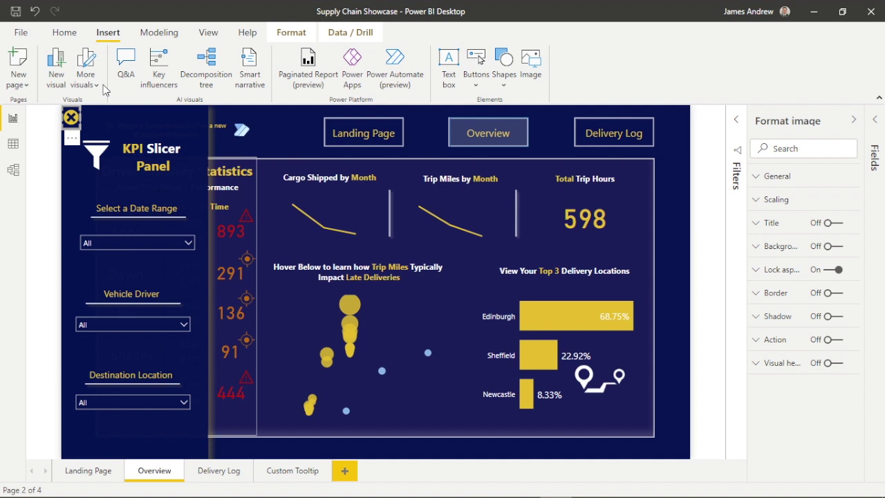
click(680, 341)
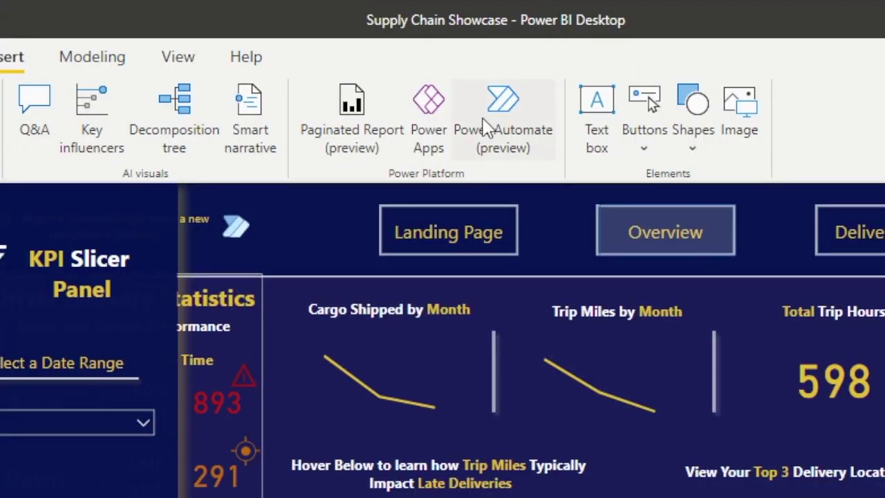
click(178, 60)
click(800, 110)
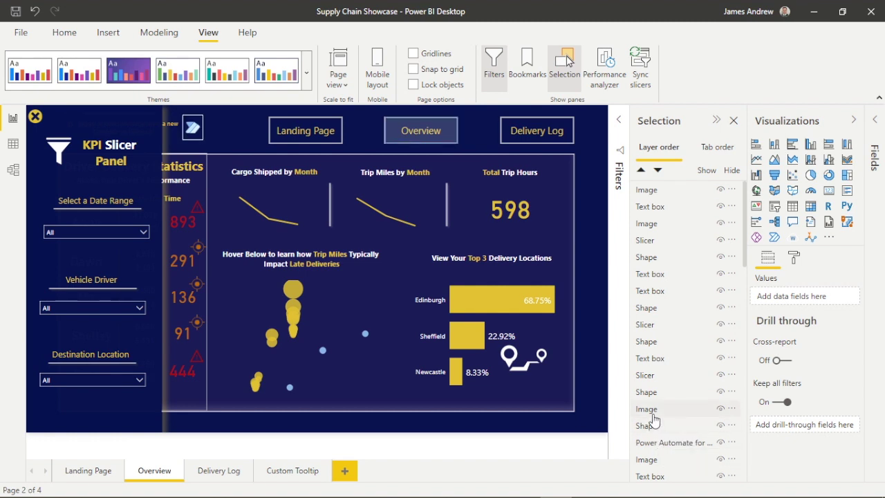
Group the slicer panel's background shape, slicers, headings, underlines, funnel icon, title and close icon into one object
click(648, 392)
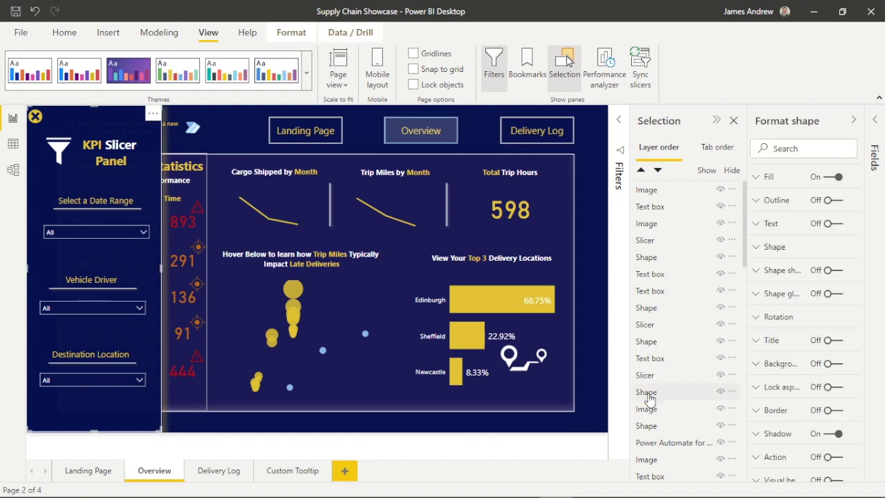
ctrl+click(648, 376)
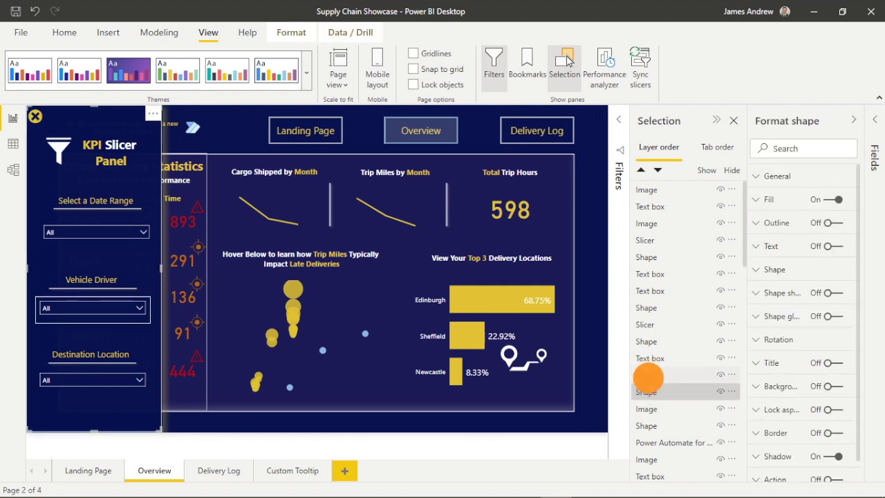
ctrl+click(648, 359)
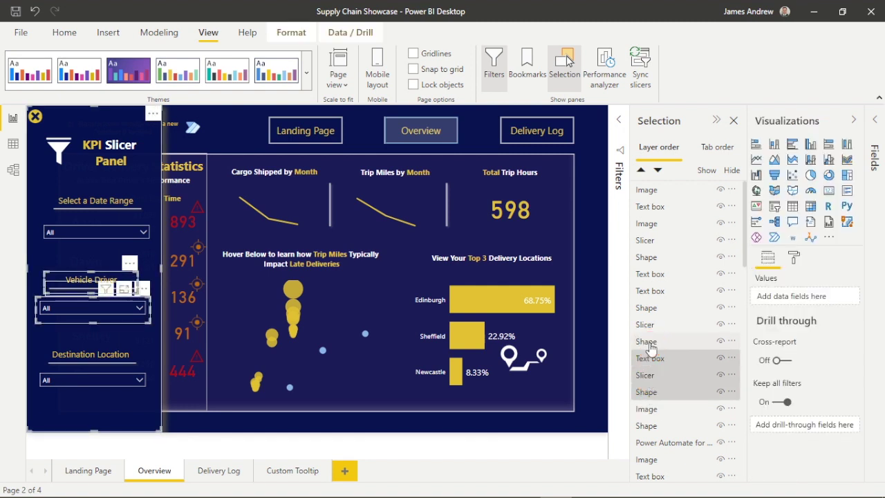
ctrl+click(647, 342)
ctrl+click(649, 311)
ctrl+click(649, 293)
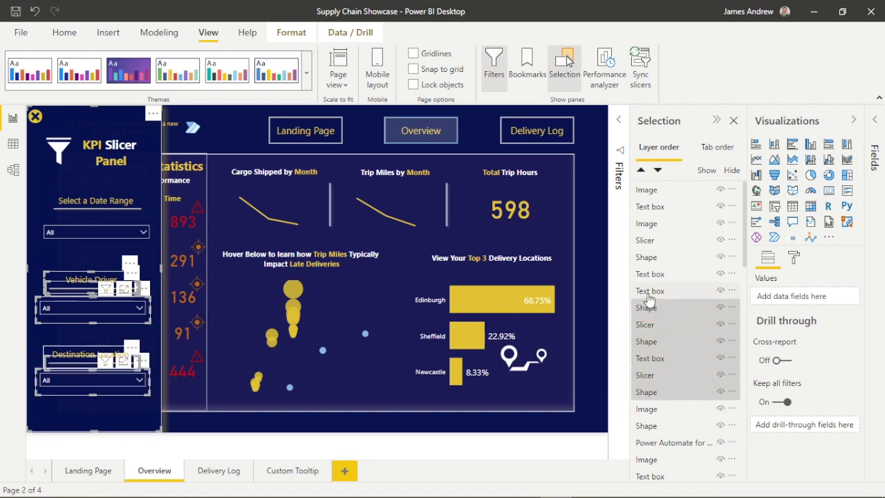
ctrl+click(648, 277)
ctrl+click(648, 277)
ctrl+click(648, 258)
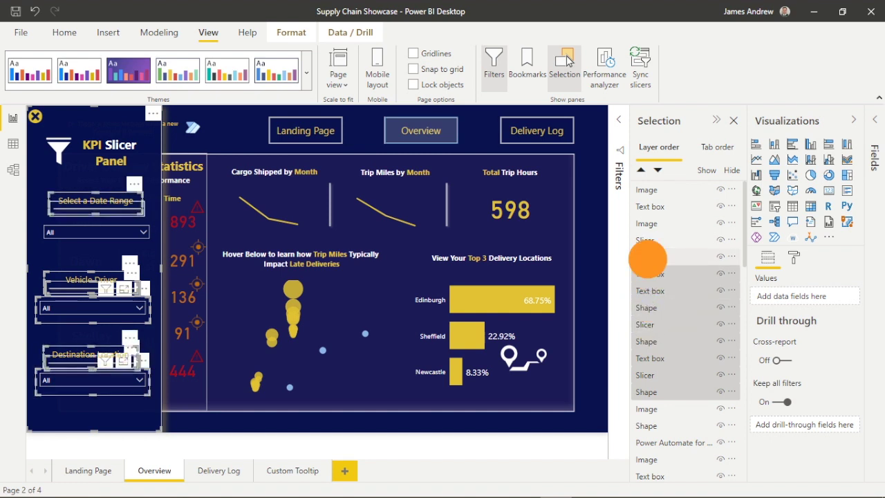
ctrl+click(647, 238)
ctrl+click(648, 223)
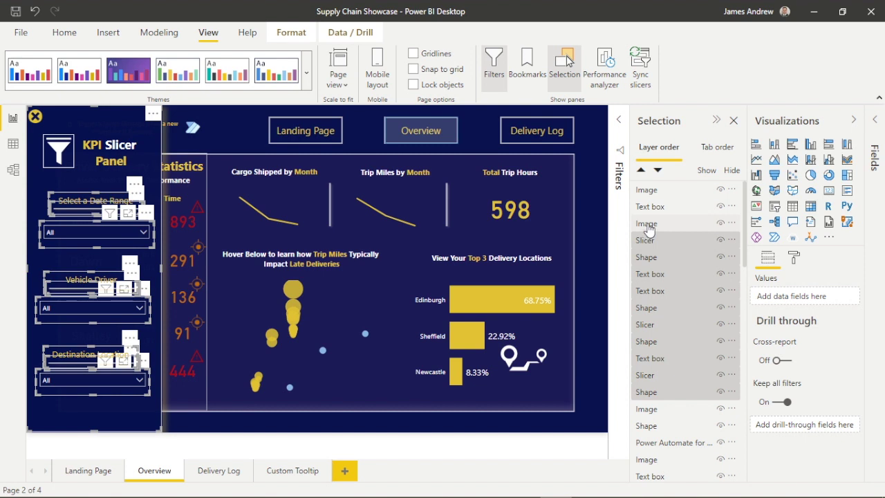
ctrl+click(648, 207)
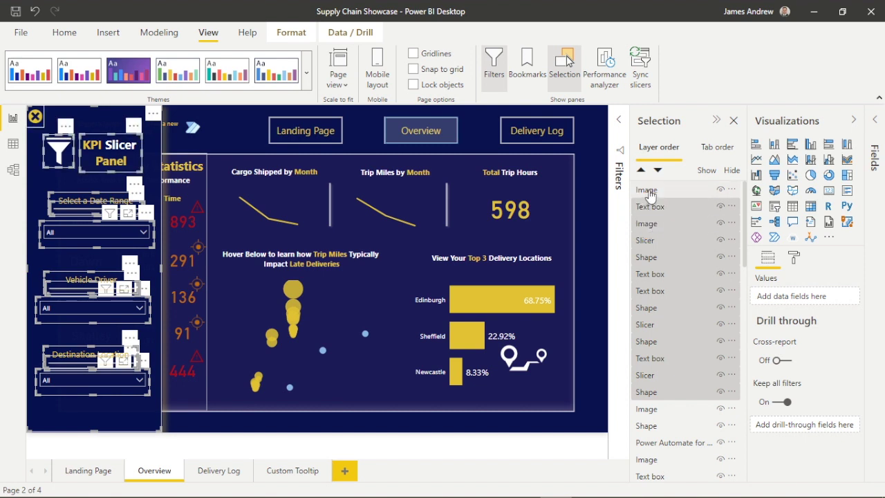
ctrl+click(648, 191)
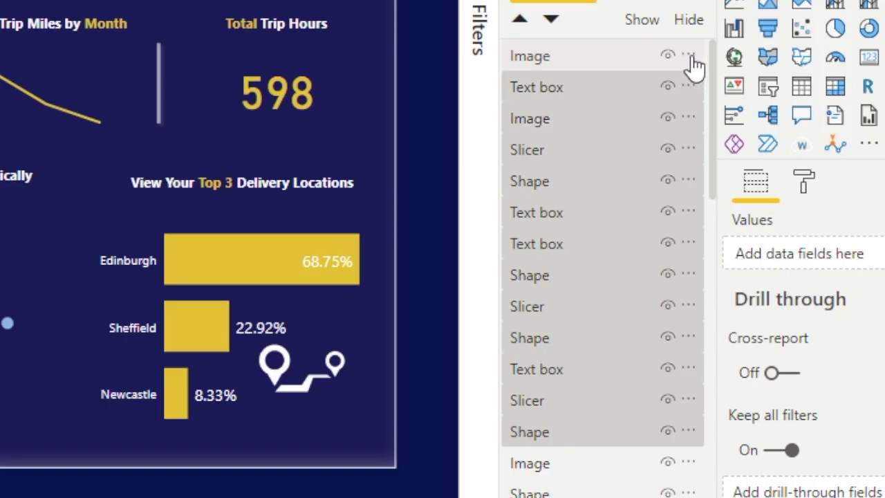
click(731, 190)
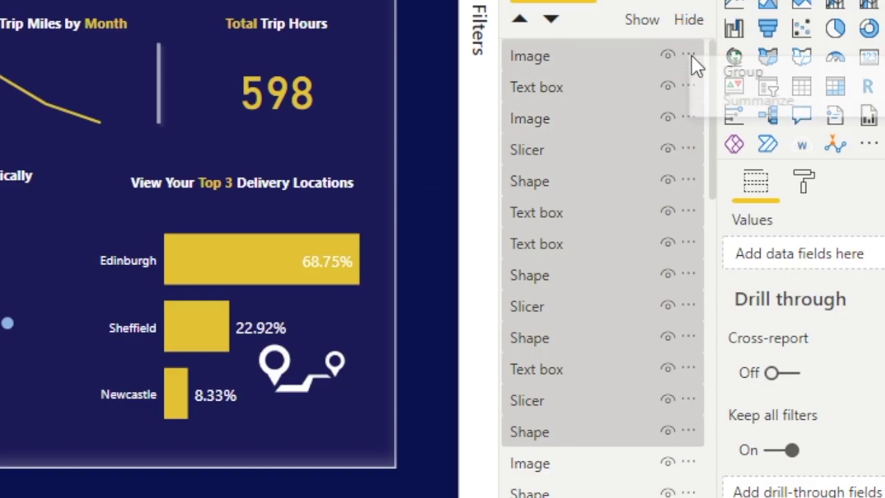
mouse_move(726, 75)
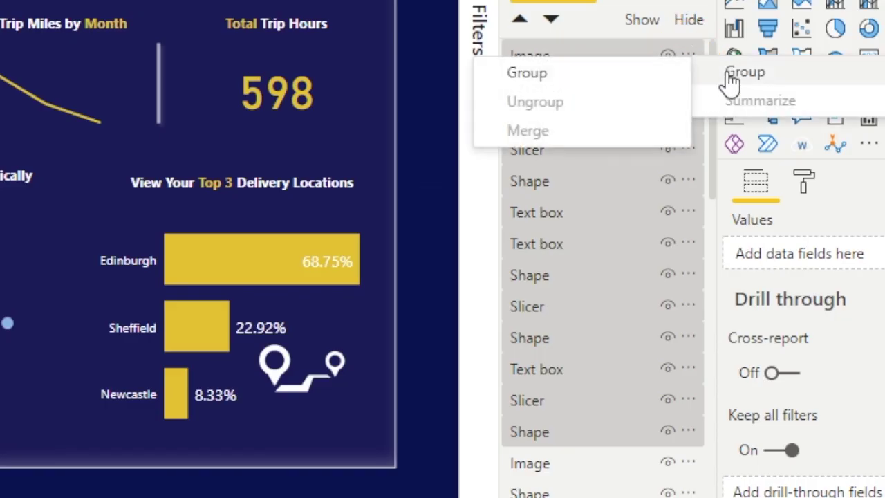
click(614, 73)
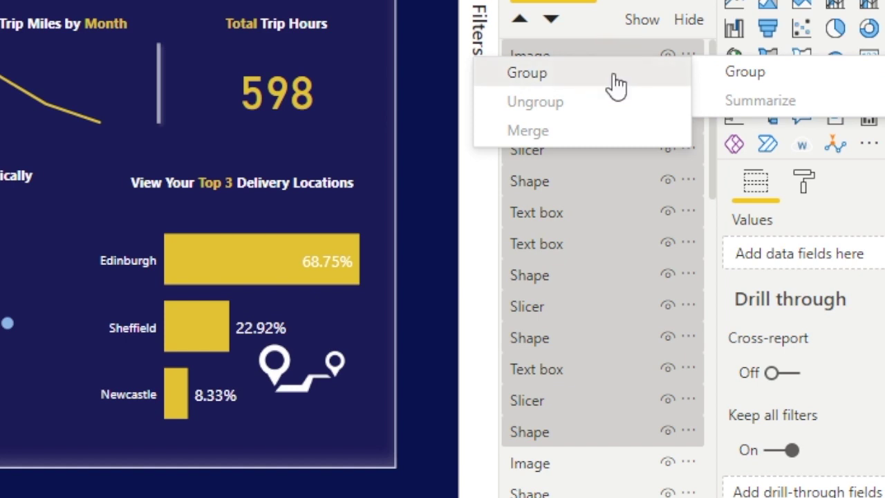
Rename the new group as "Pop Out Slicer Panel"
click(607, 56)
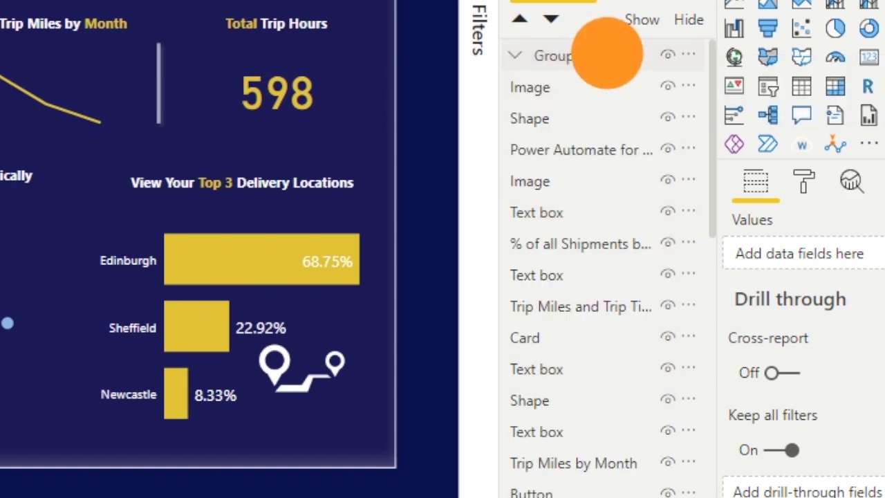
click(609, 55)
key(BackSpace)
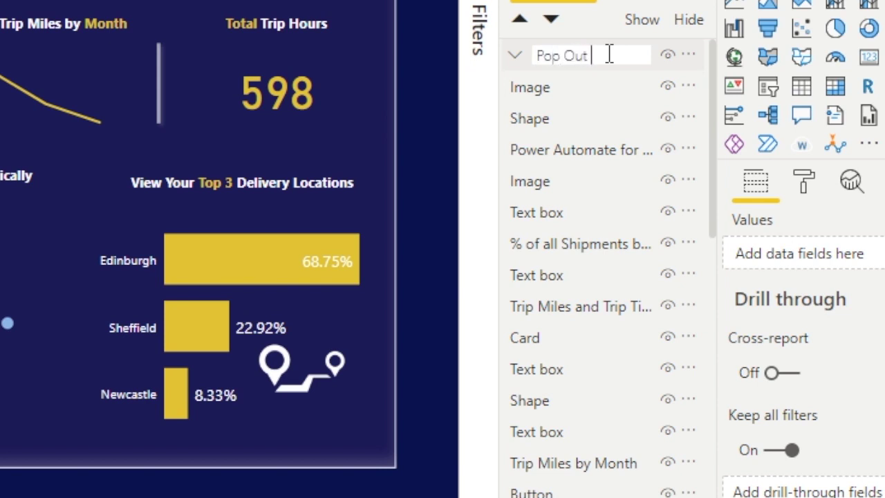
text(Pop Out Slicer Panel)
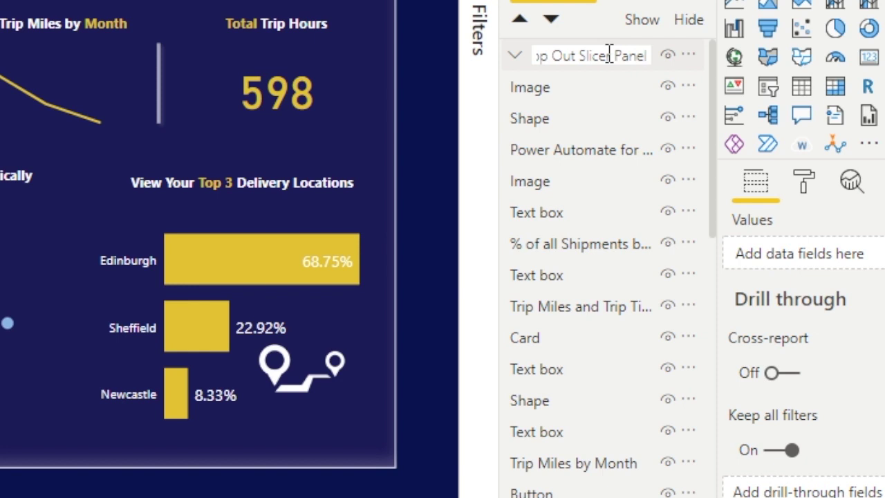
key(Return)
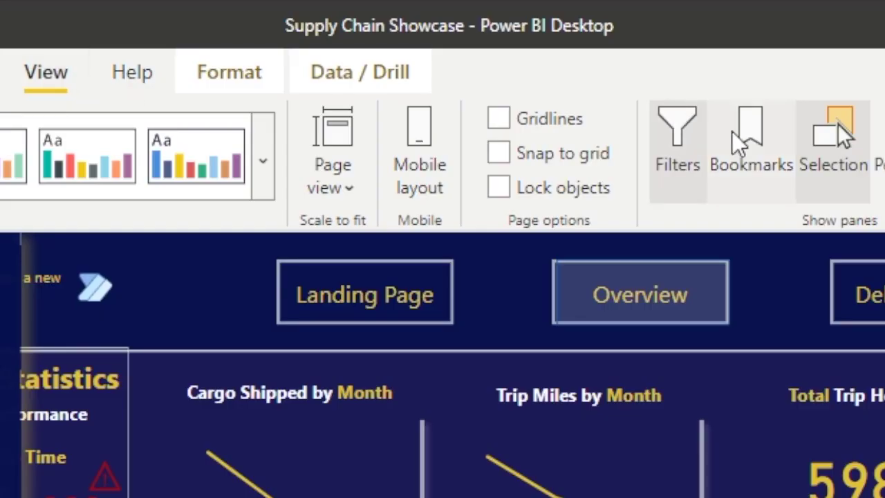
Add a bookmark named "Pop Out Slicer On" with the slicer panel visible and turn off its Data option
click(745, 150)
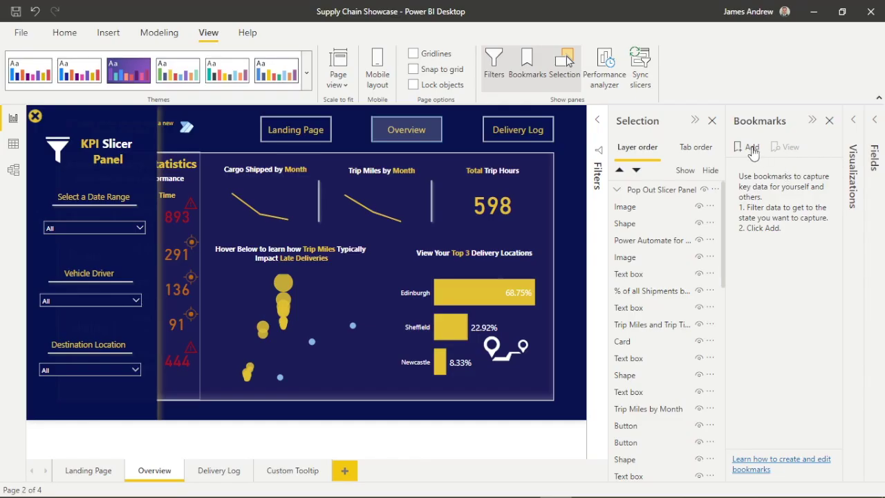
click(751, 148)
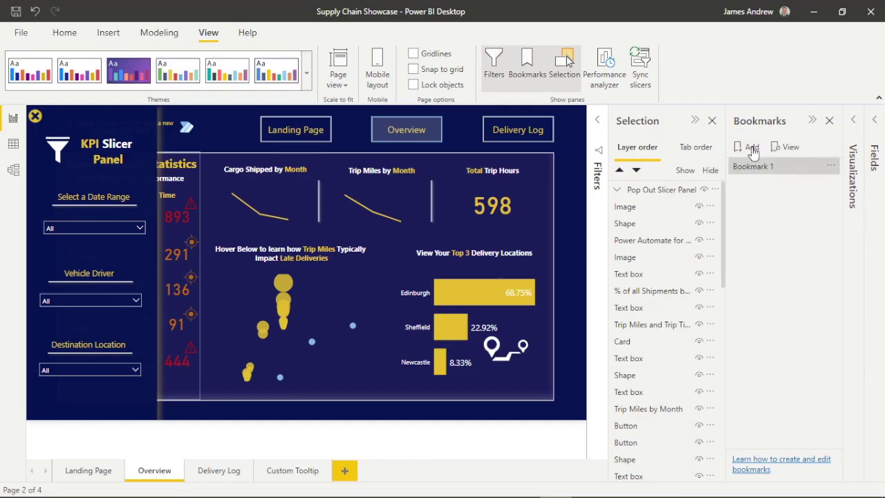
double_click(759, 167)
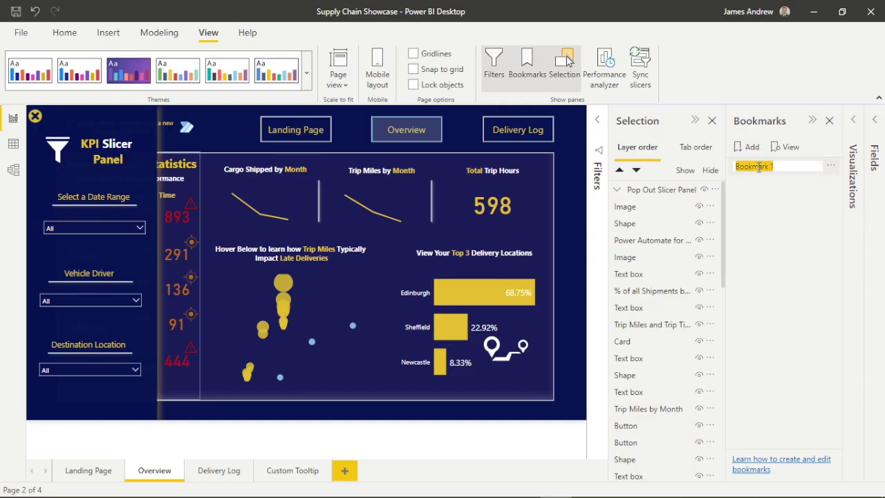
key(BackSpace)
text(Pop Out)
text( Sli)
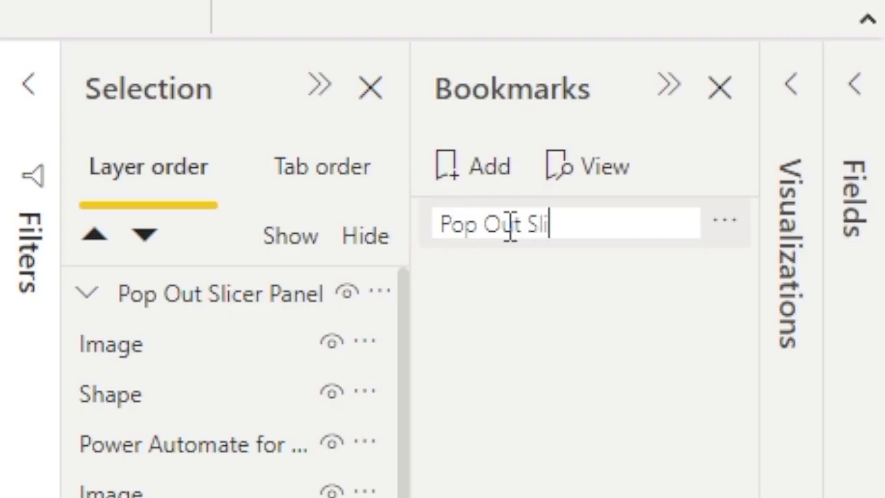
text(cer On)
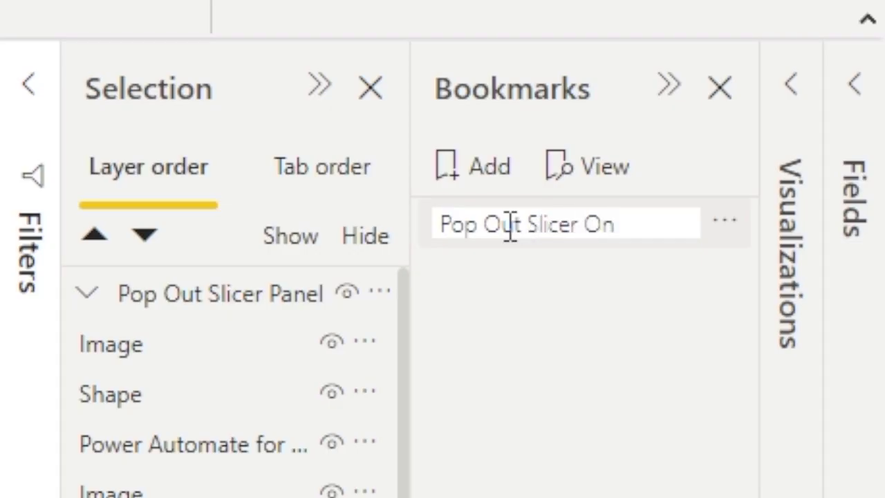
key(Return)
click(727, 228)
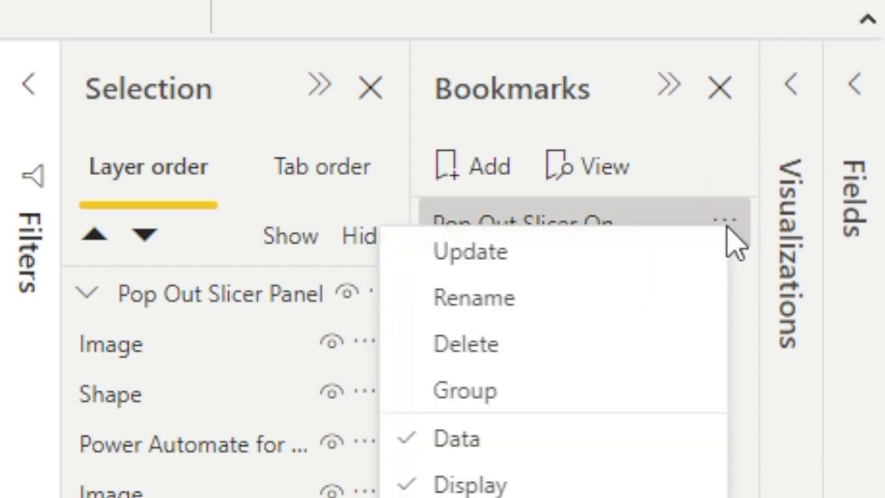
click(492, 441)
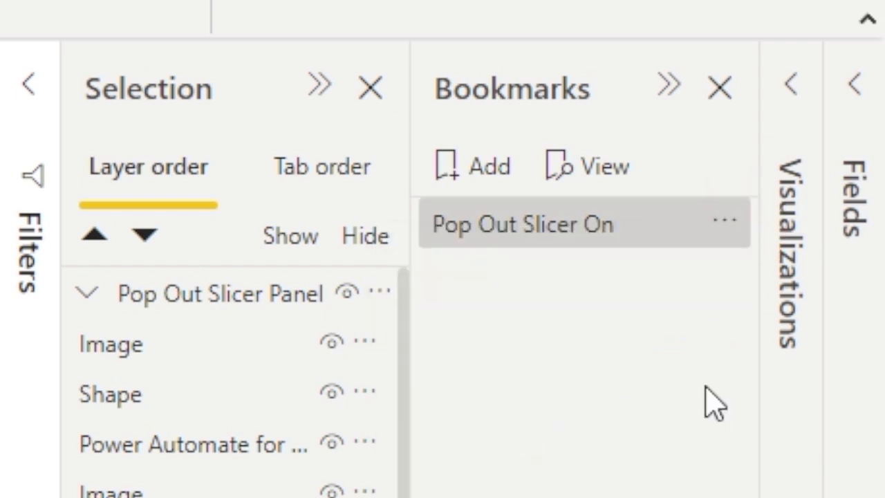
Hide the Pop Out Slicer Panel group and add a bookmark of that state named "Pop Out Slicer Off"
click(346, 293)
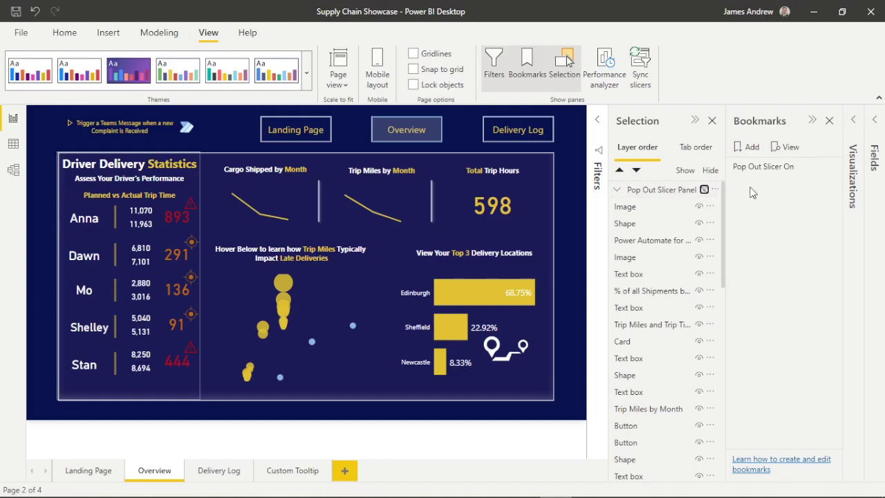
click(751, 149)
click(771, 182)
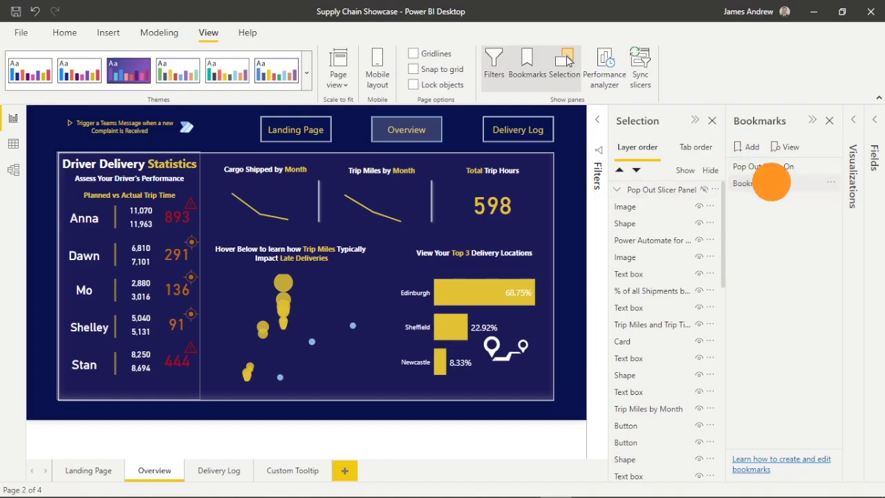
double_click(772, 182)
key(BackSpace)
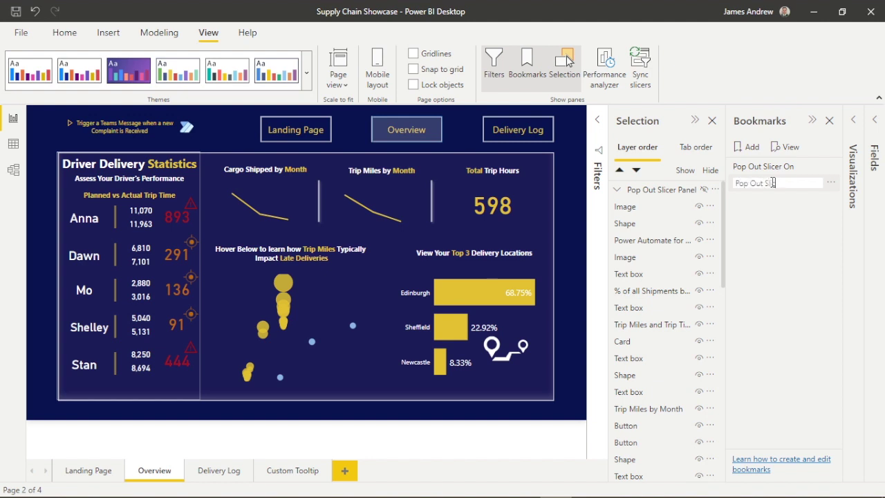
text(Pop Out Slicer Off)
key(Return)
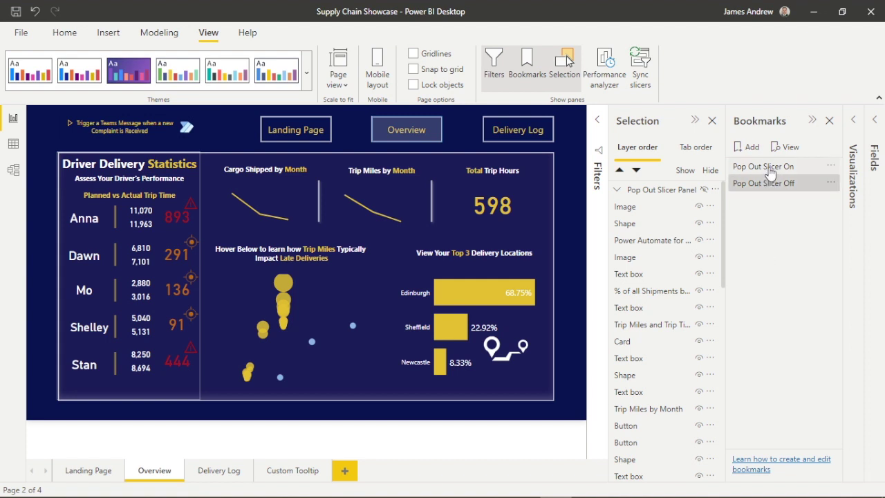
Test both bookmarks by switching between them, ending on Pop Out Slicer On, and close the layer-order list
click(769, 169)
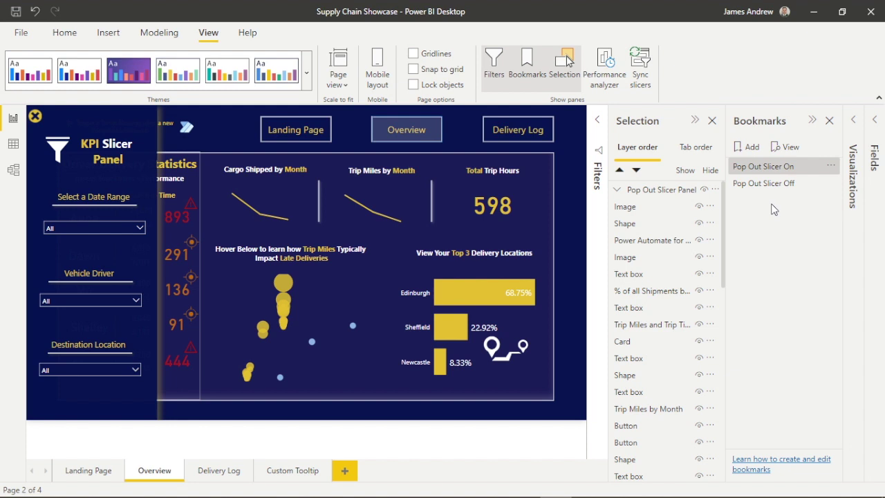
click(772, 184)
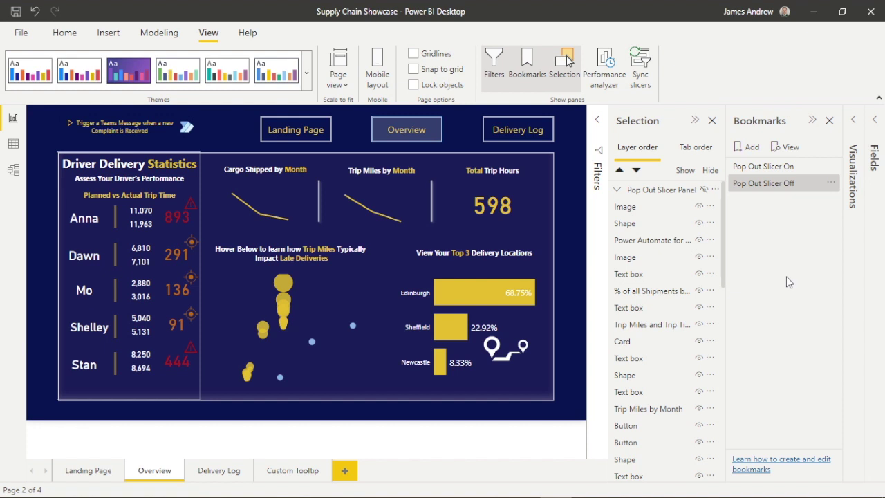
click(782, 171)
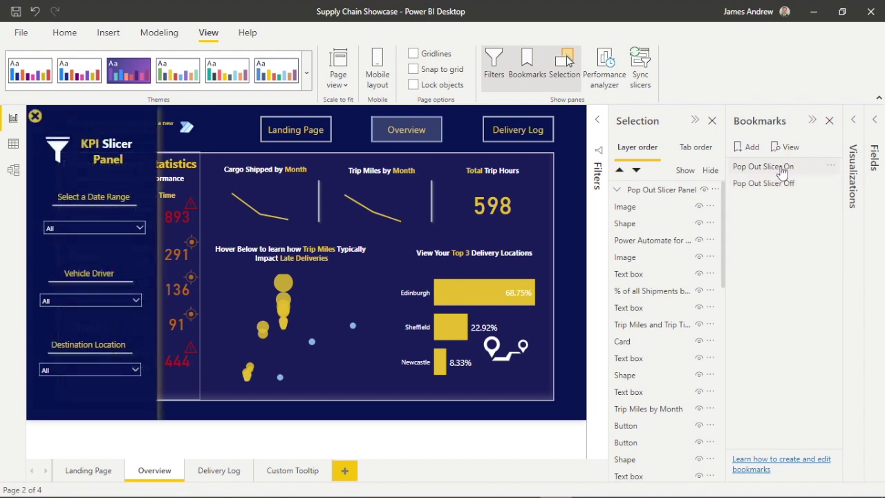
click(774, 190)
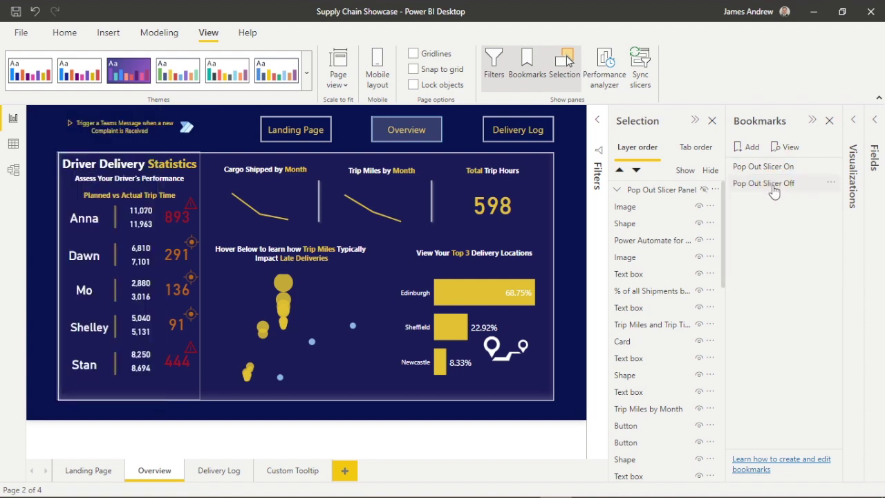
click(773, 170)
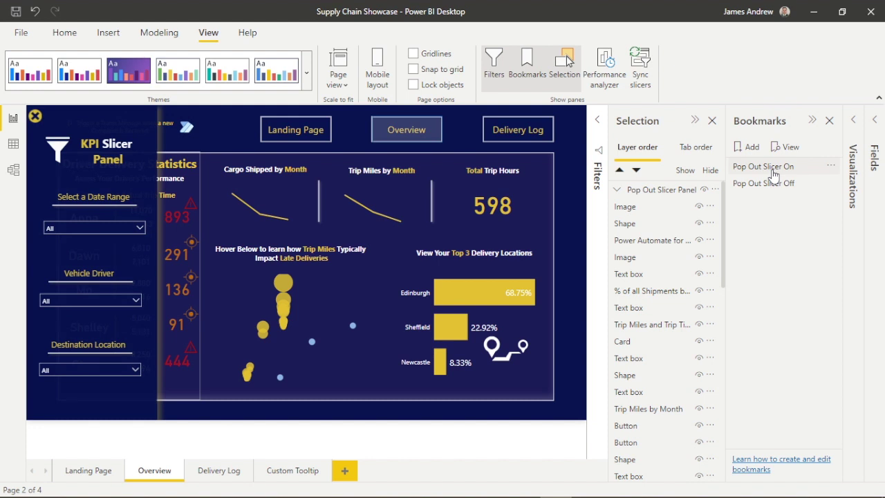
click(713, 122)
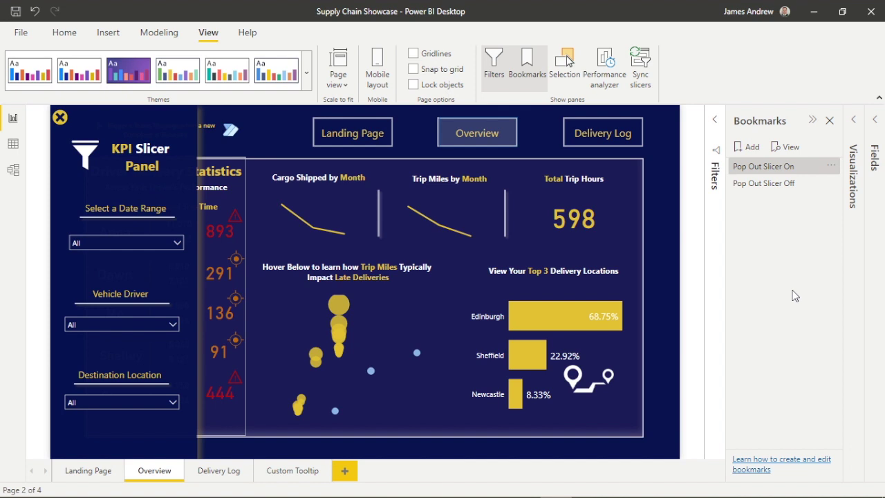
Apply the Pop Out Slicer Off bookmark, insert the yellow arrow image, and shrink and place it beside the Driver Delivery Statistics panel, outside its outer edge
click(786, 183)
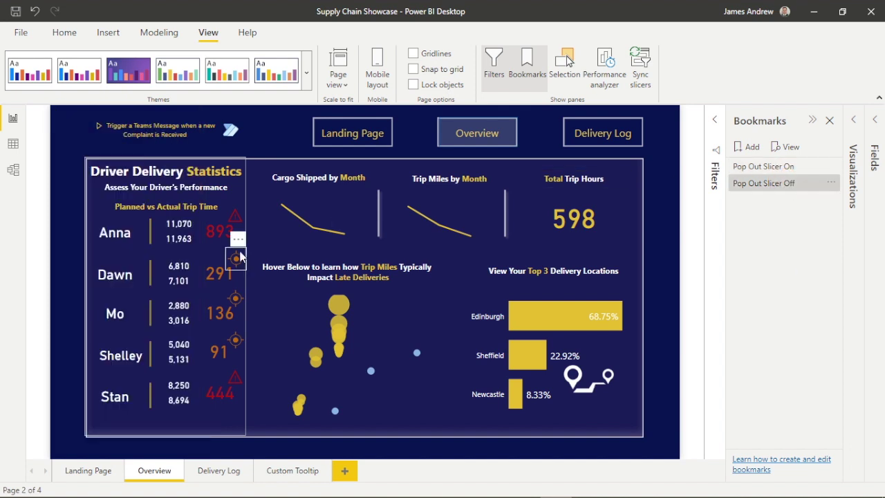
click(574, 219)
click(108, 33)
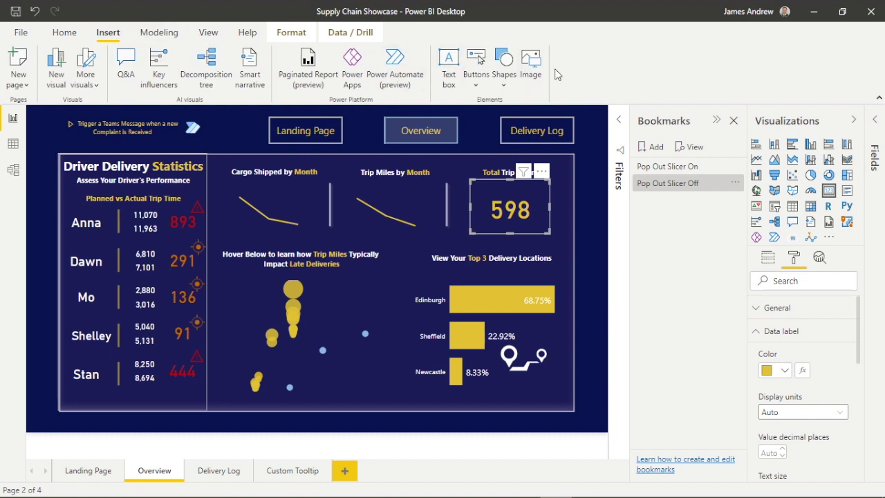
click(531, 65)
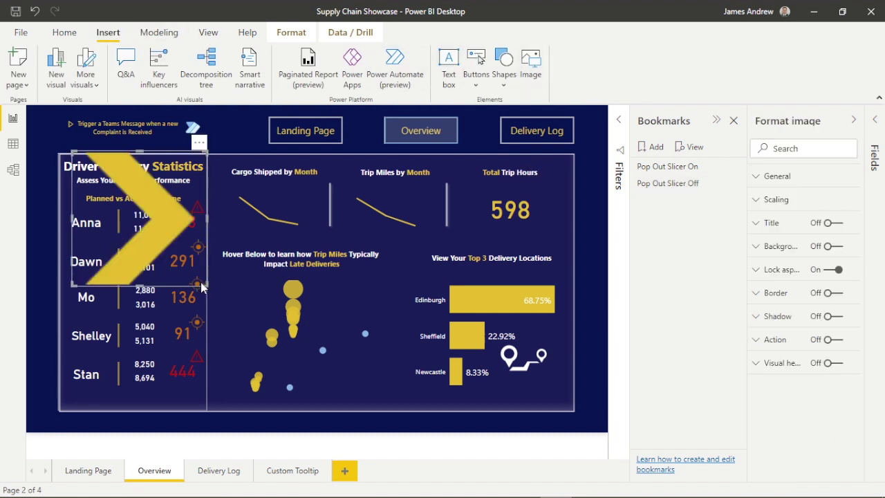
drag(203, 289, 40, 266)
click(38, 338)
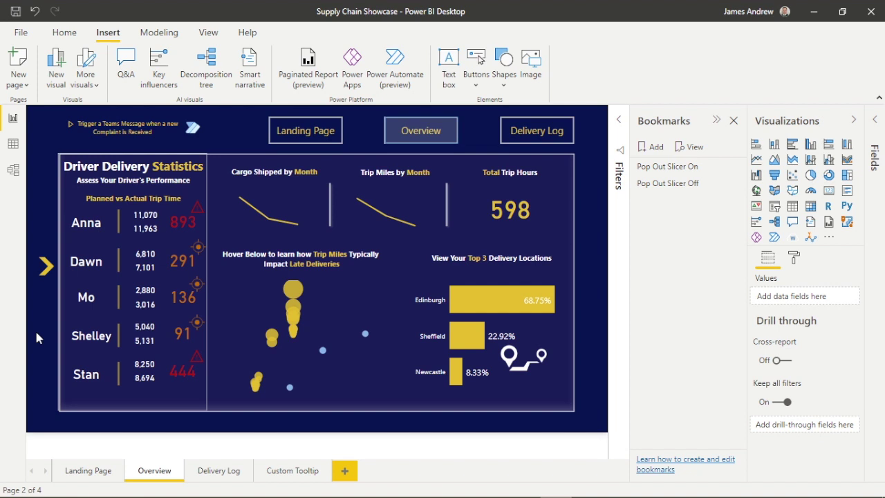
Turn on the arrow image's Action with type Bookmark and link it to the Pop Out Slicer On bookmark
click(45, 264)
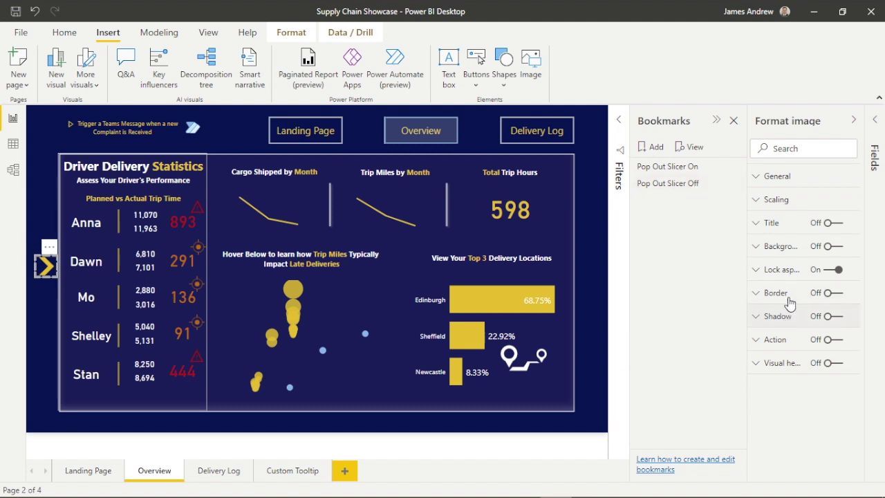
click(818, 343)
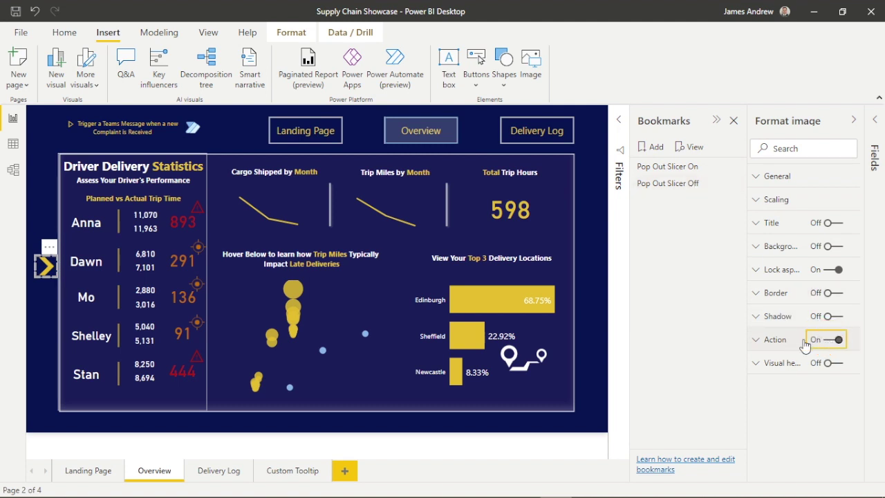
click(756, 343)
scroll(792, 377, down, 1)
click(812, 333)
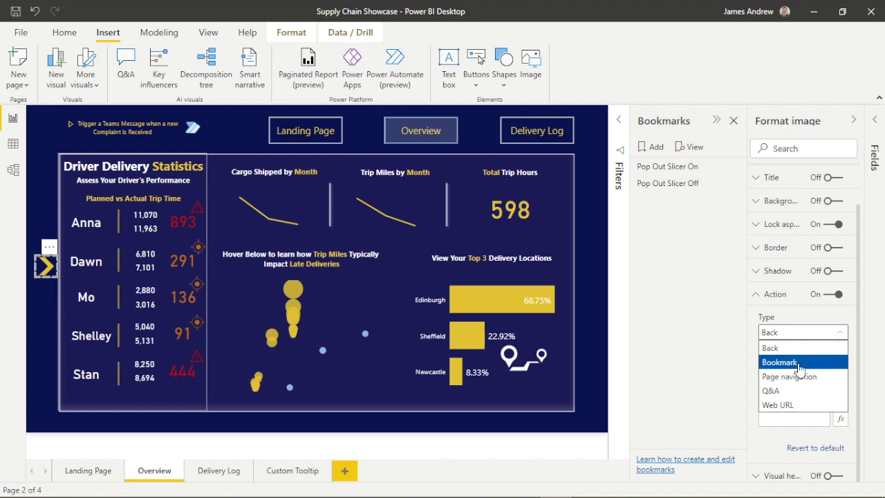
click(799, 361)
click(810, 372)
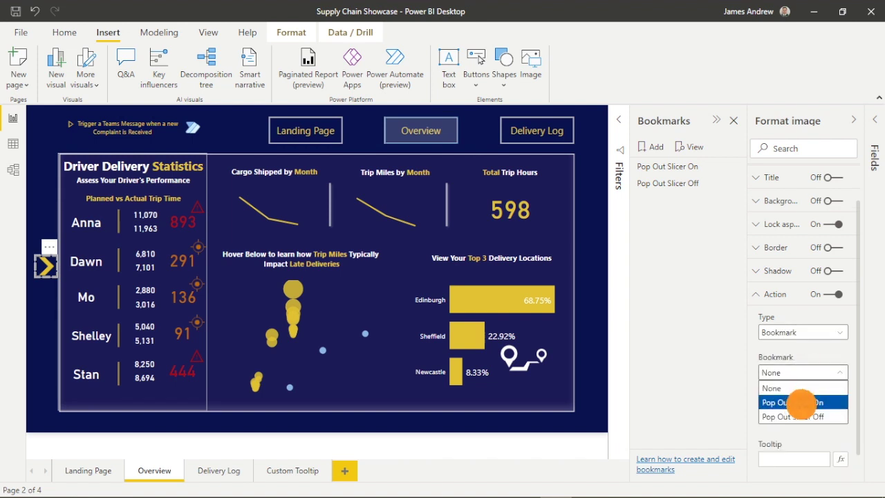
click(807, 402)
Set the arrow image's action tooltip to "Click here to activate your Pop Out Slicer"
scroll(816, 451, down, 1)
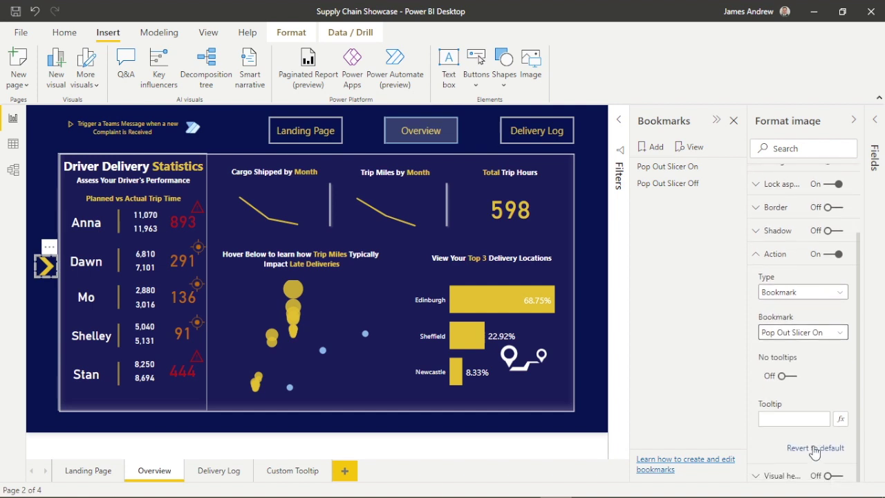
click(795, 417)
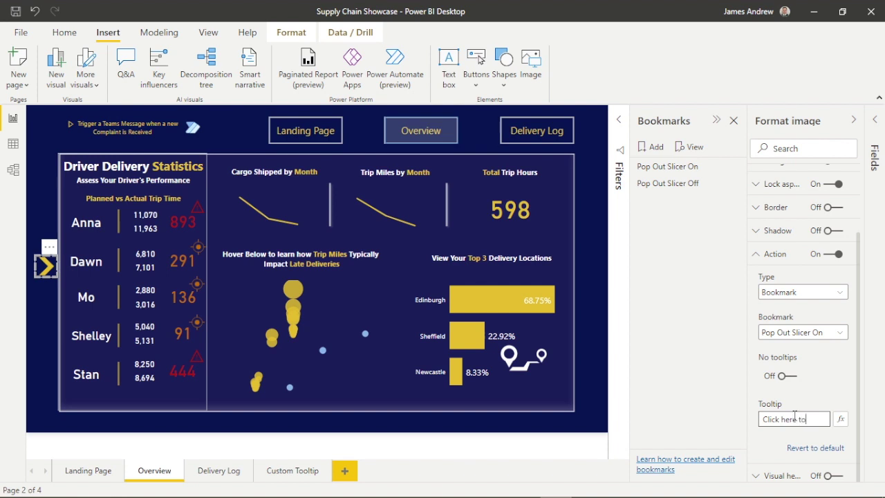
text(vate your F)
text(op Out S)
text(licer)
click(597, 353)
Test the arrow image's tooltip and action, and switch between the bookmarks, ending on Pop Out Slicer On
mouse_move(46, 268)
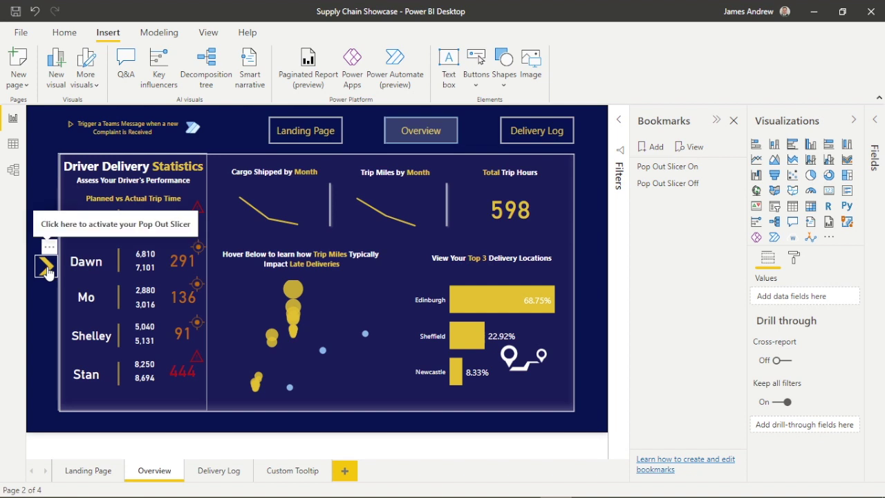
ctrl+click(46, 269)
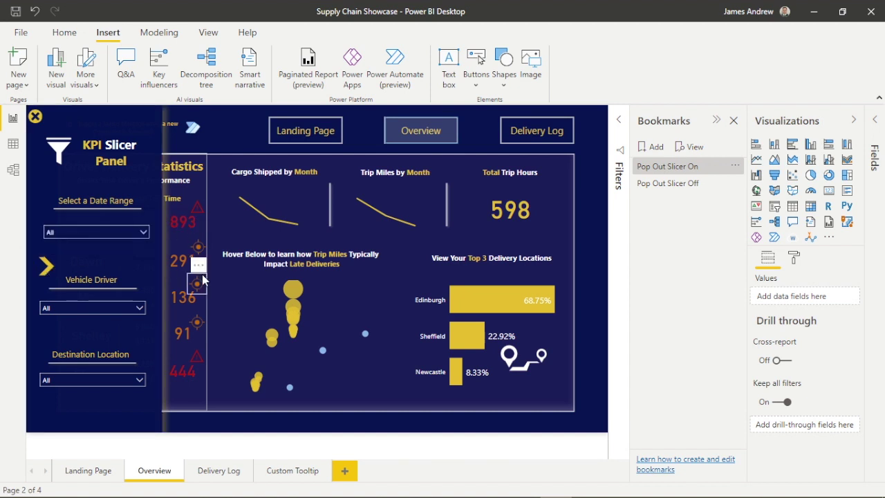
click(679, 185)
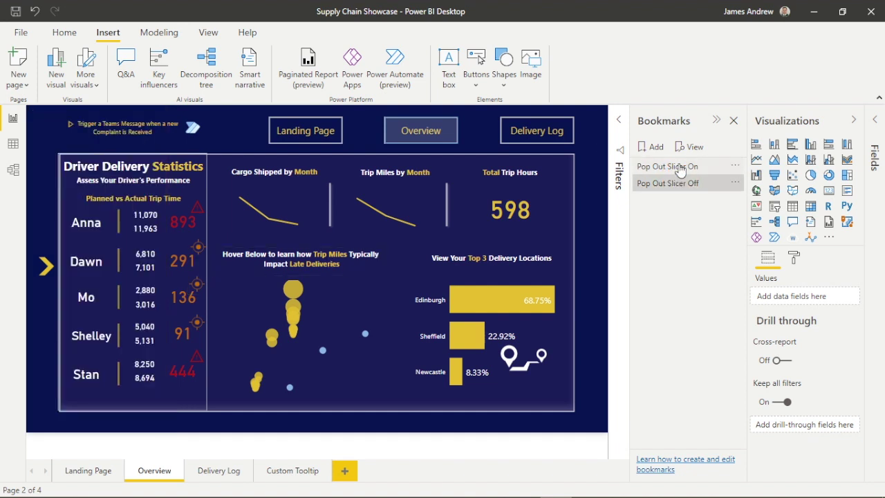
click(681, 166)
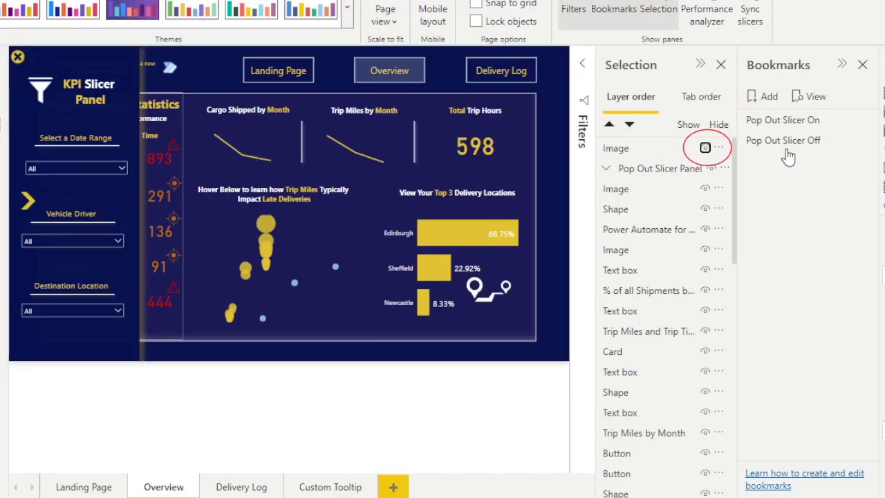
Hide the arrow image and replace the Pop Out Slicer On bookmark with a new one of that state under the same name
click(705, 151)
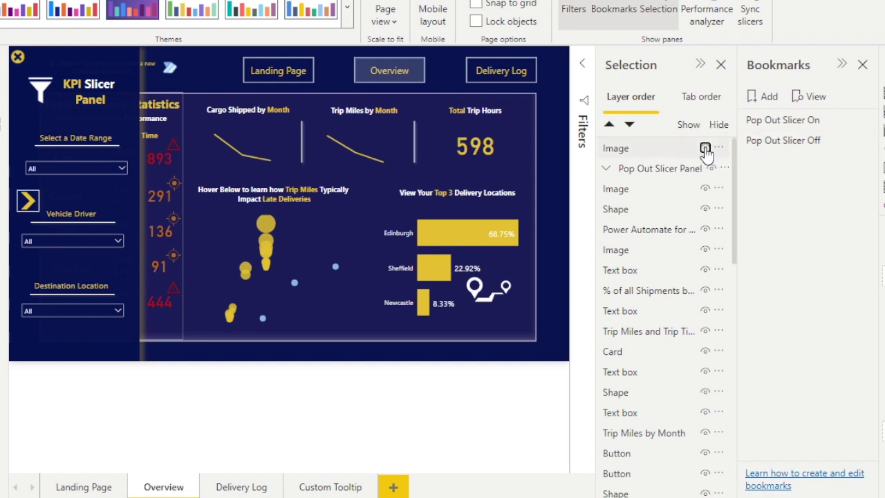
click(705, 149)
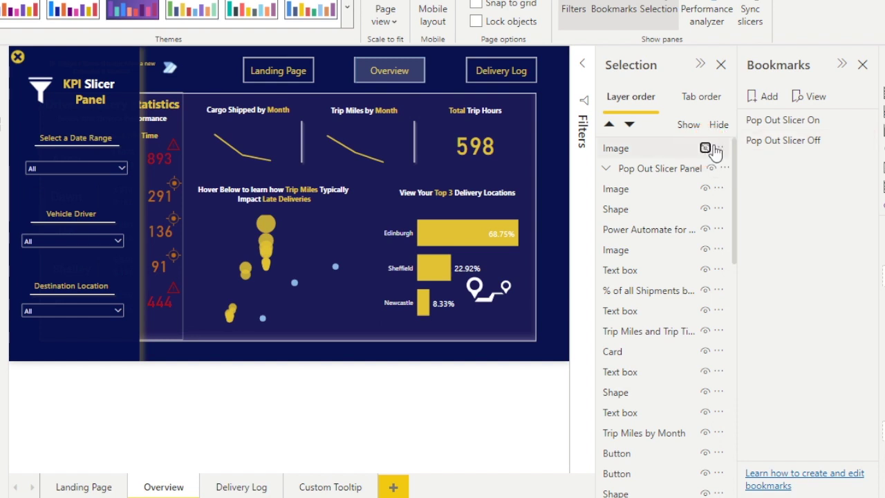
click(769, 98)
double_click(786, 158)
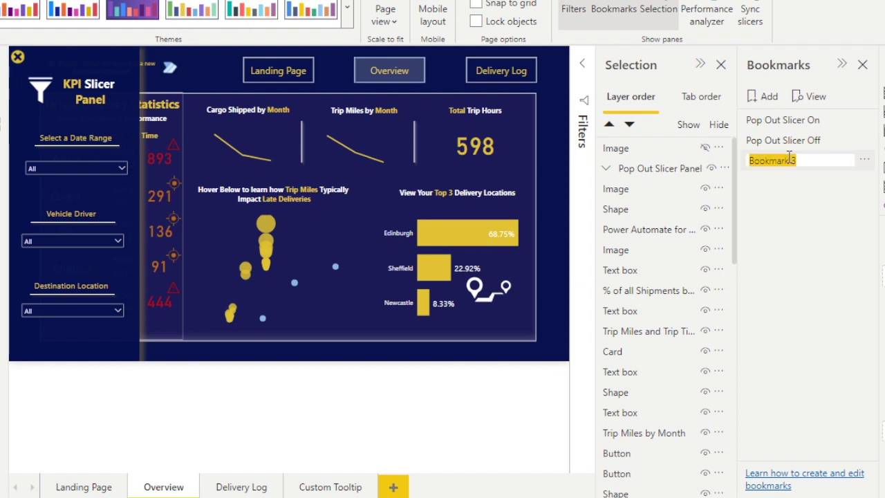
key(BackSpace)
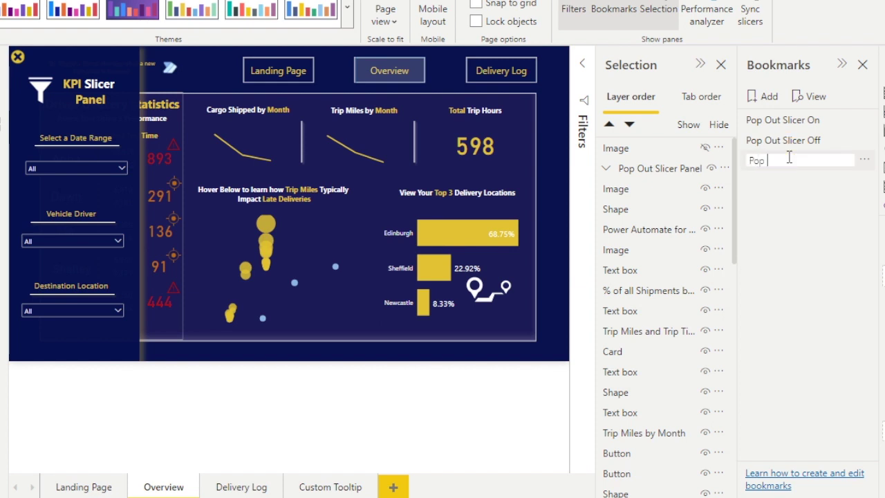
text(Pop Out Slicer On)
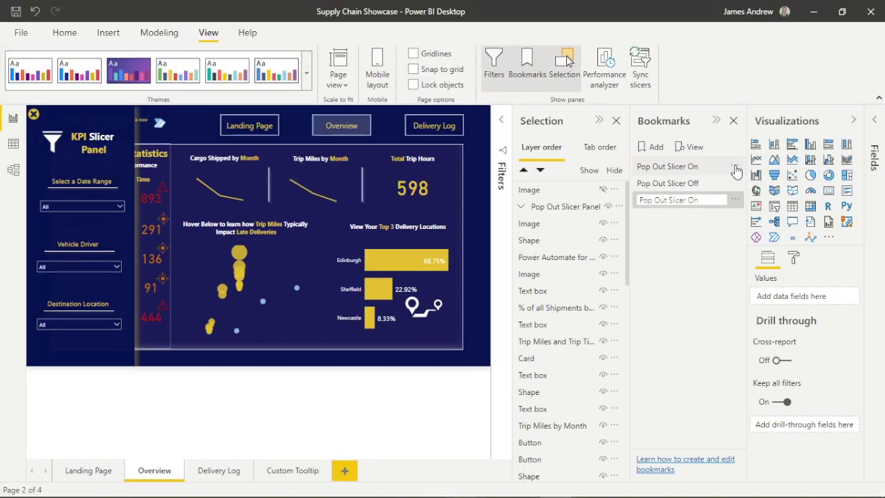
click(736, 168)
click(764, 203)
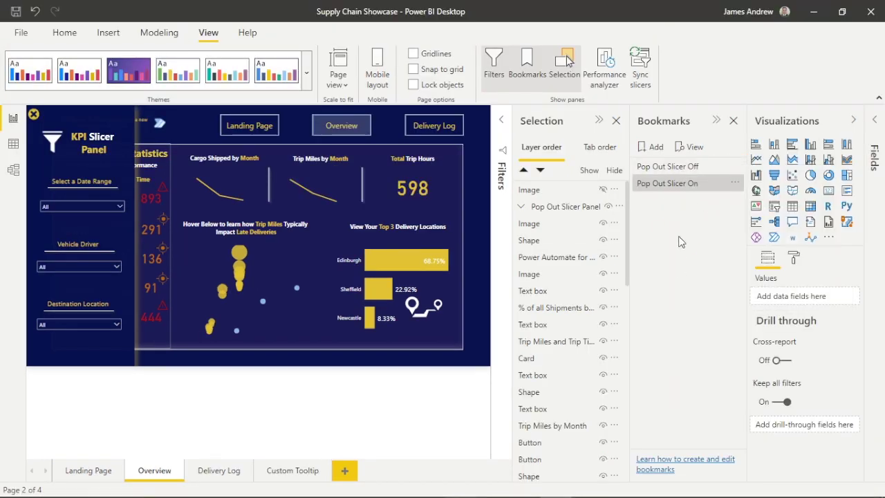
Test the two bookmarks by switching between them, ending on Pop Out Slicer Off, and close the Bookmarks and Selection panes
click(668, 166)
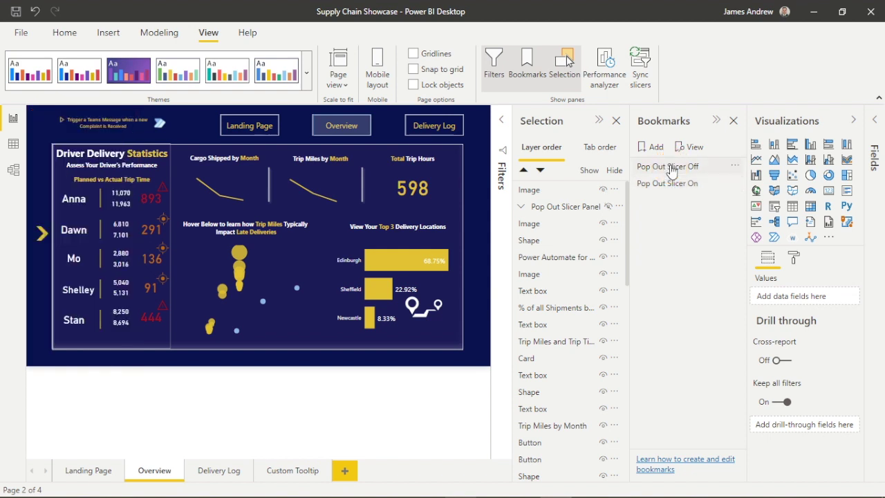
click(670, 183)
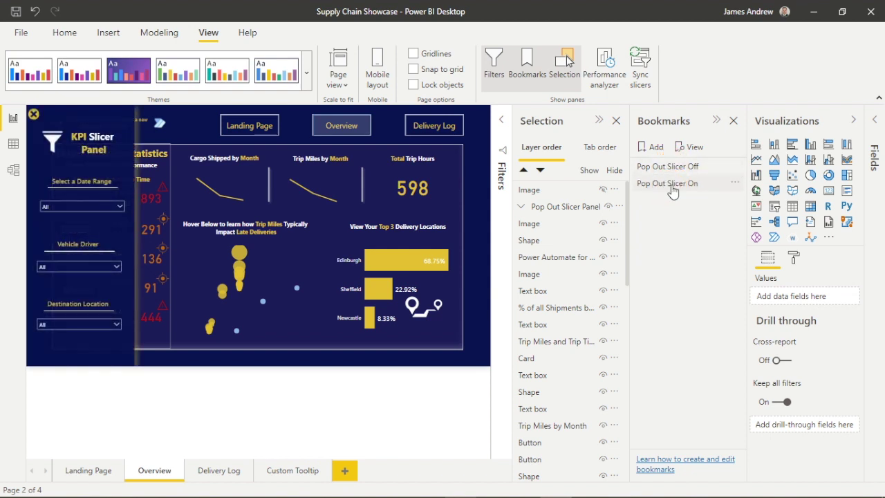
click(668, 167)
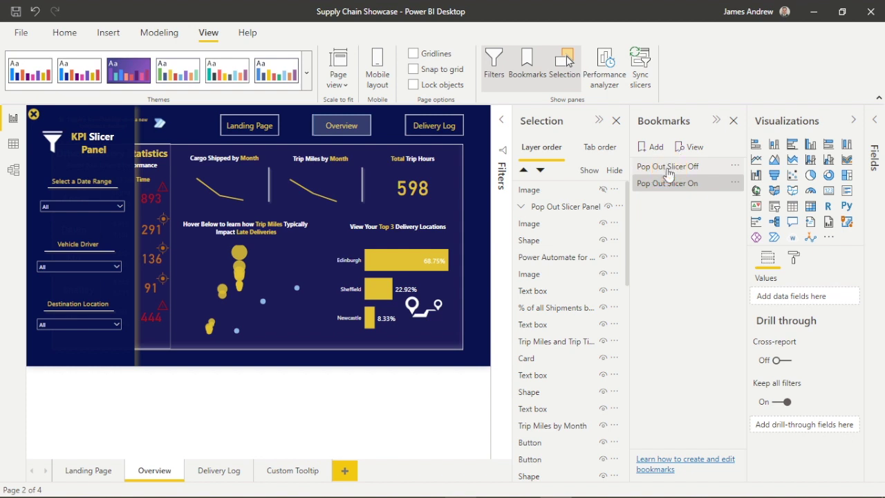
click(668, 184)
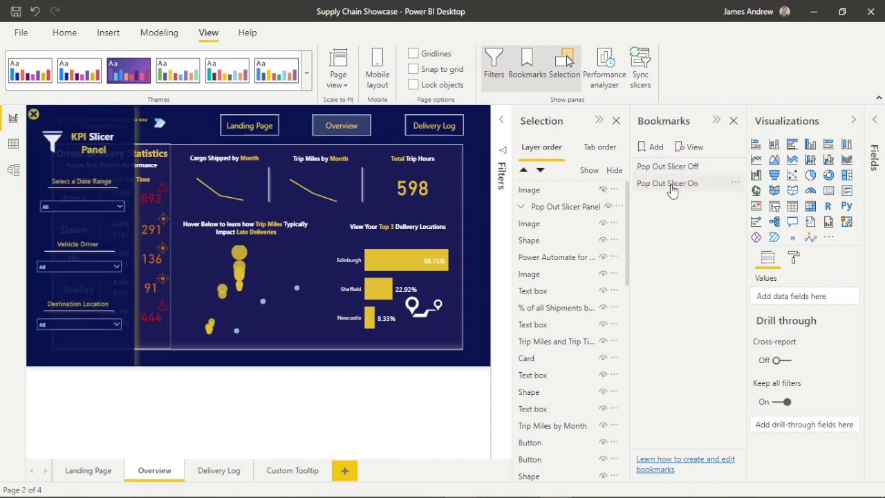
click(668, 165)
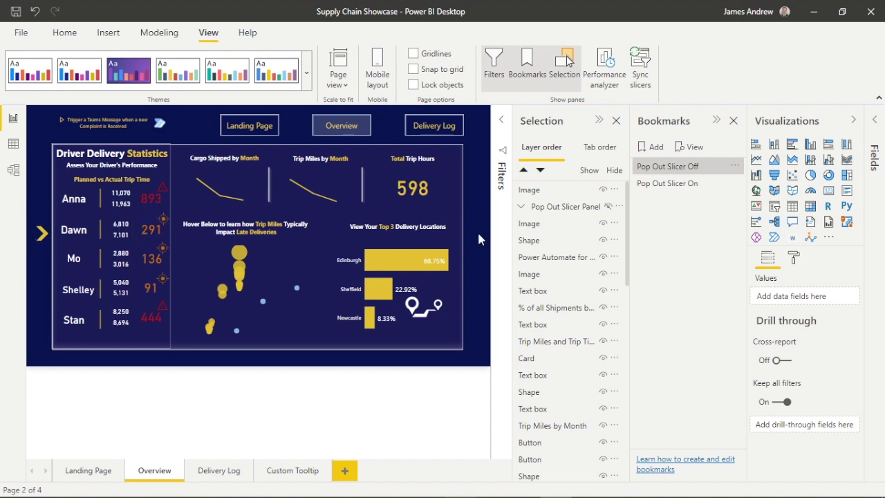
click(733, 120)
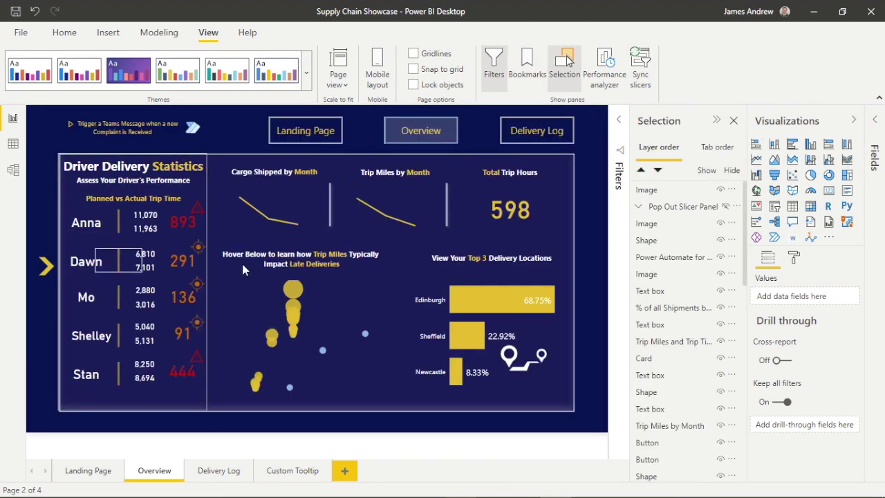
click(734, 120)
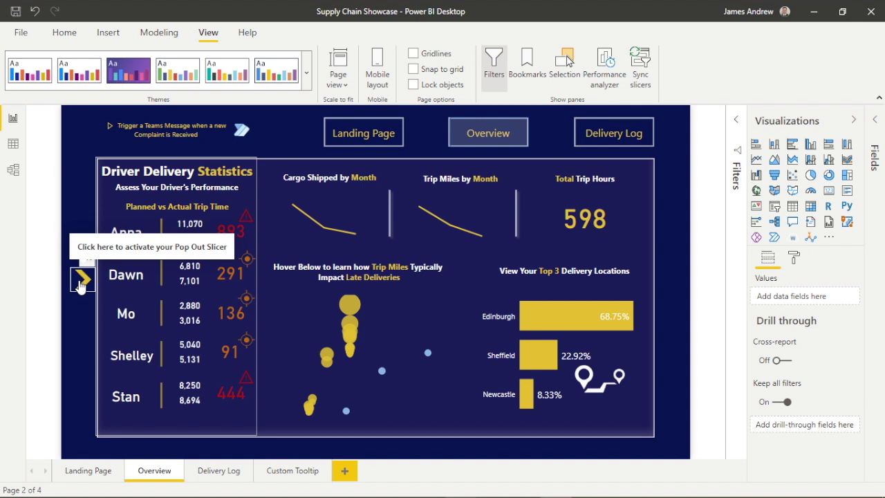
Relink the arrow image's bookmark action to the new Pop Out Slicer On bookmark and test it by opening the slicer panel
click(81, 282)
click(83, 281)
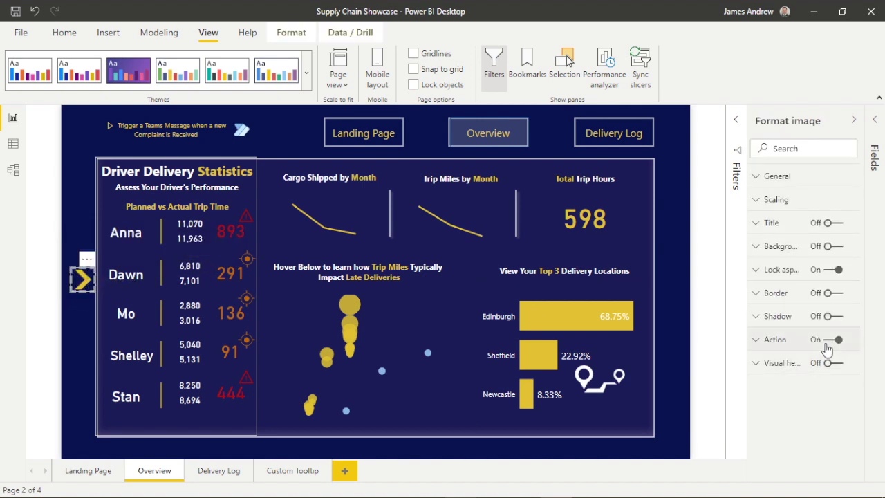
click(764, 346)
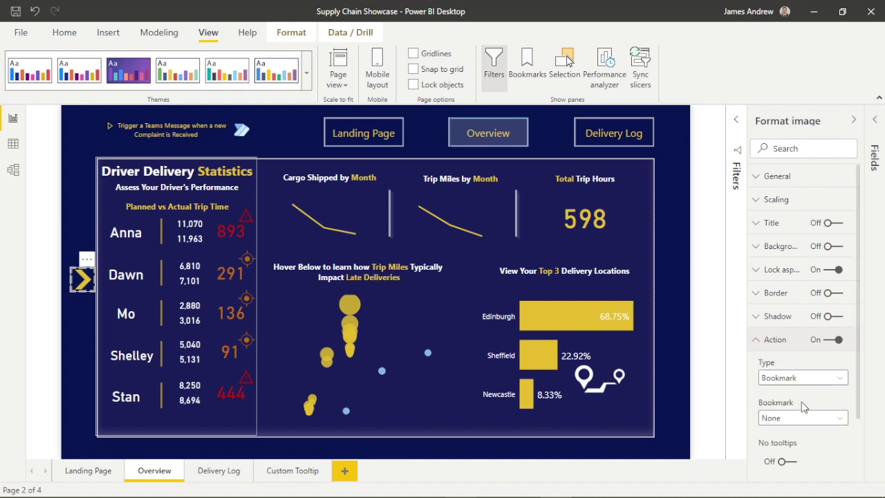
click(791, 418)
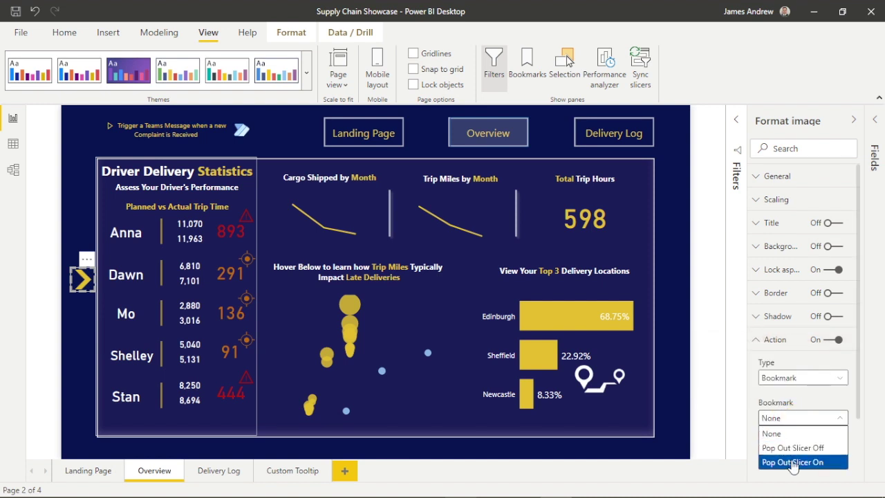
click(793, 462)
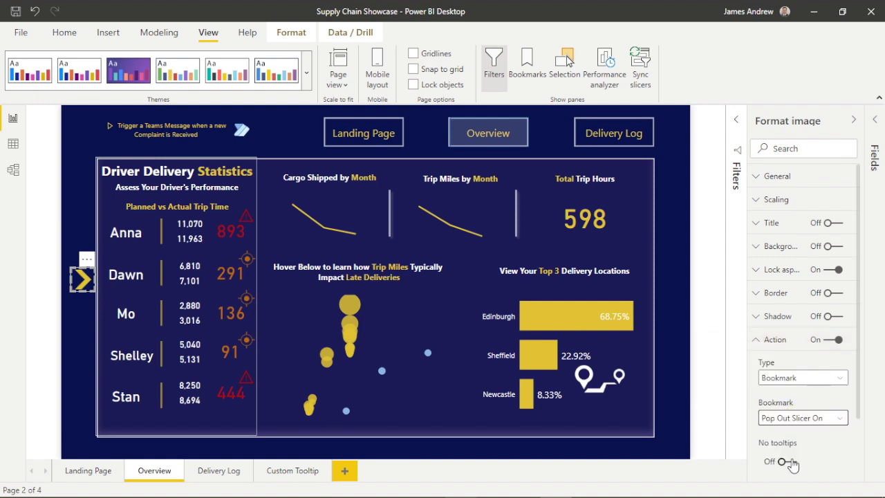
ctrl+click(83, 280)
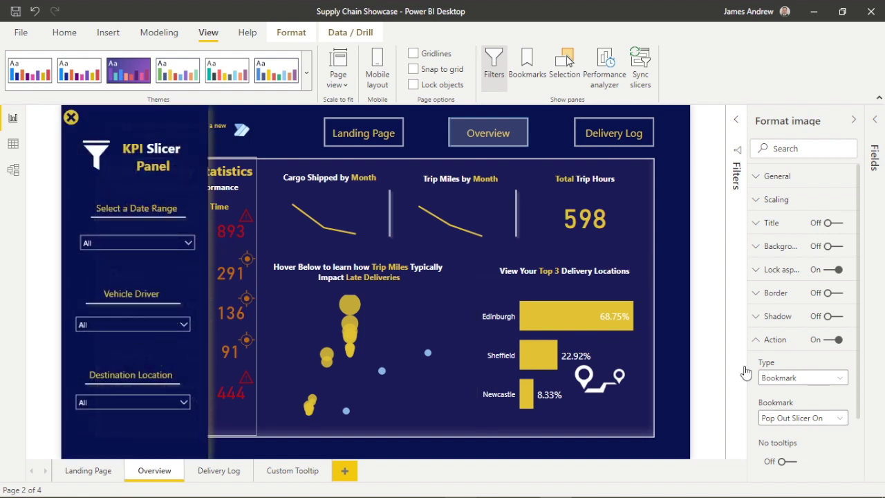
click(756, 344)
Turn on the X image's action, set its type to Bookmark and link it to the Pop Out Slicer Off bookmark
click(72, 119)
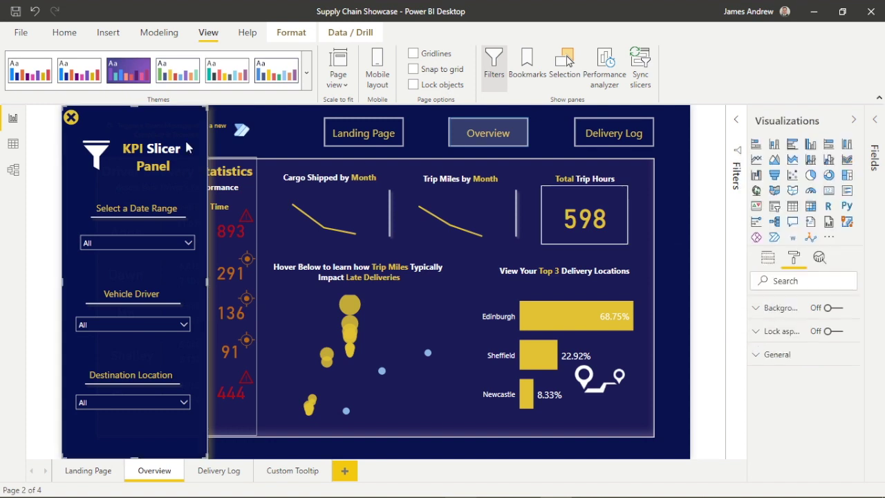
click(73, 121)
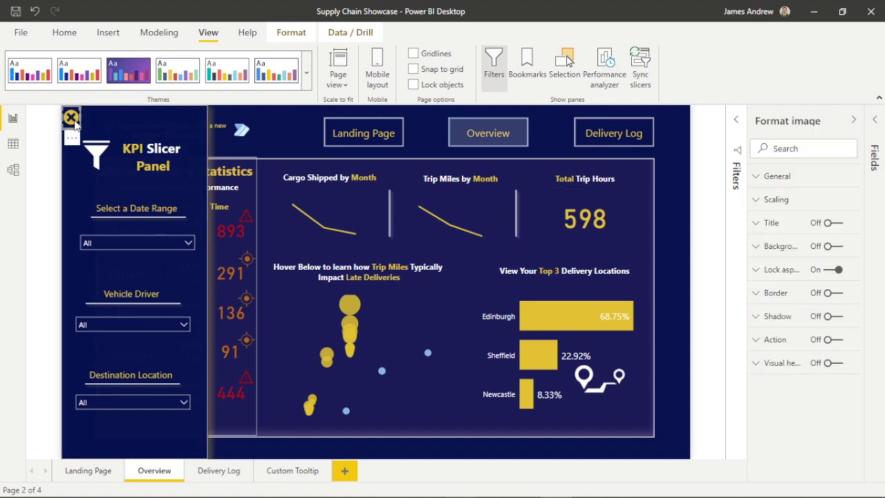
click(832, 339)
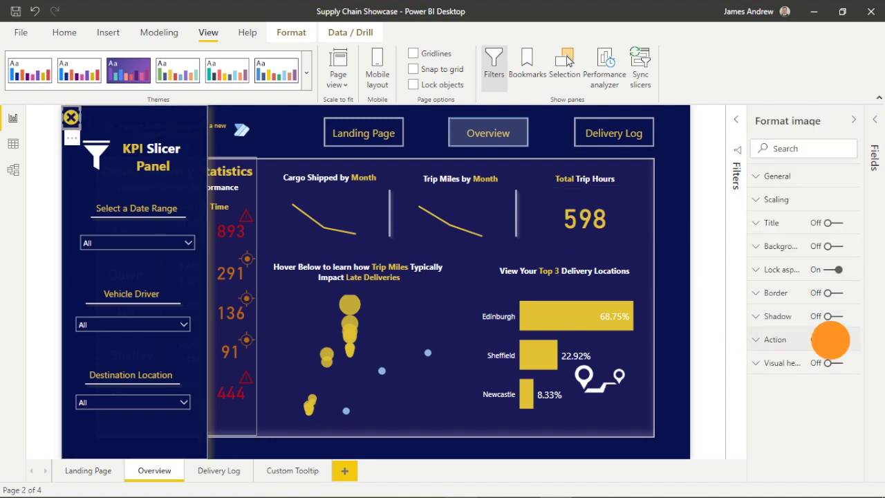
click(759, 340)
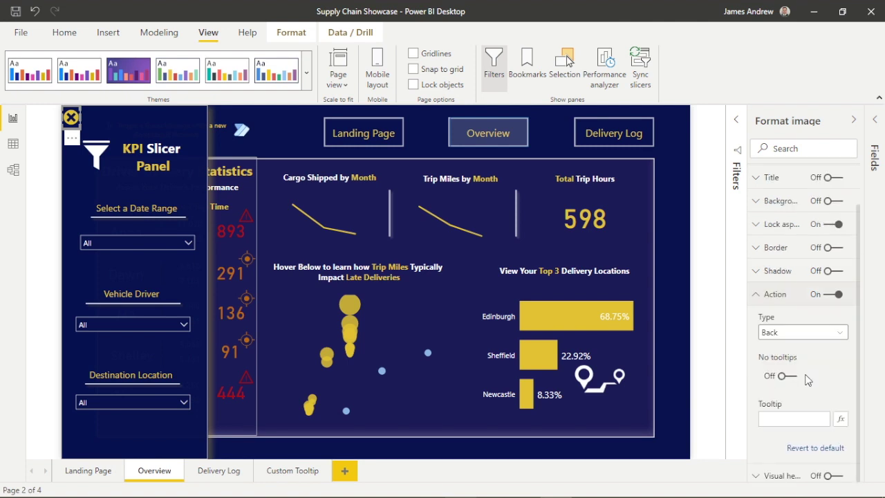
click(797, 331)
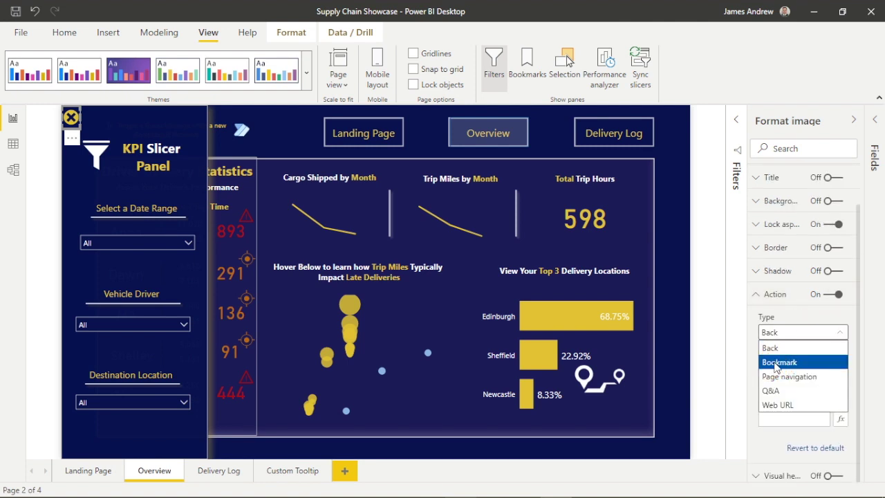
click(778, 363)
click(797, 372)
click(794, 404)
Set the X image's action tooltip to "Click here to close your Pop Out Slicer"
scroll(796, 441, down, 1)
click(793, 423)
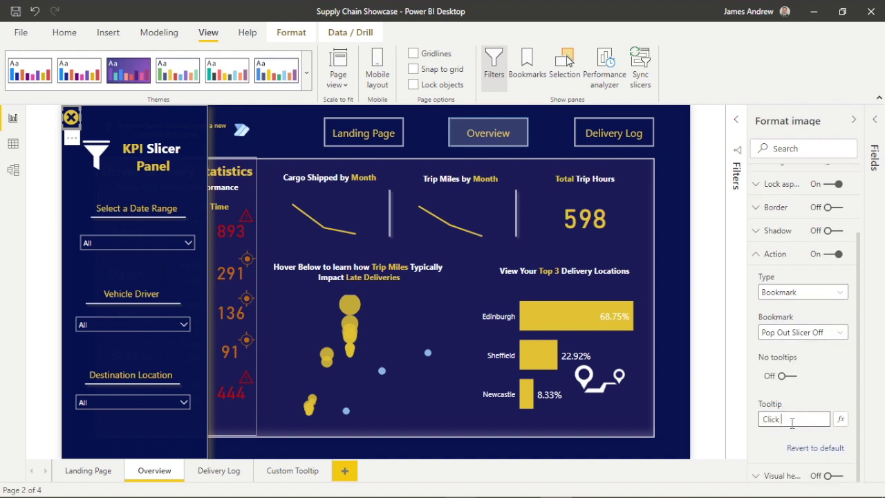
text(Click here to close your Pop)
text( Out Sl)
text(icer)
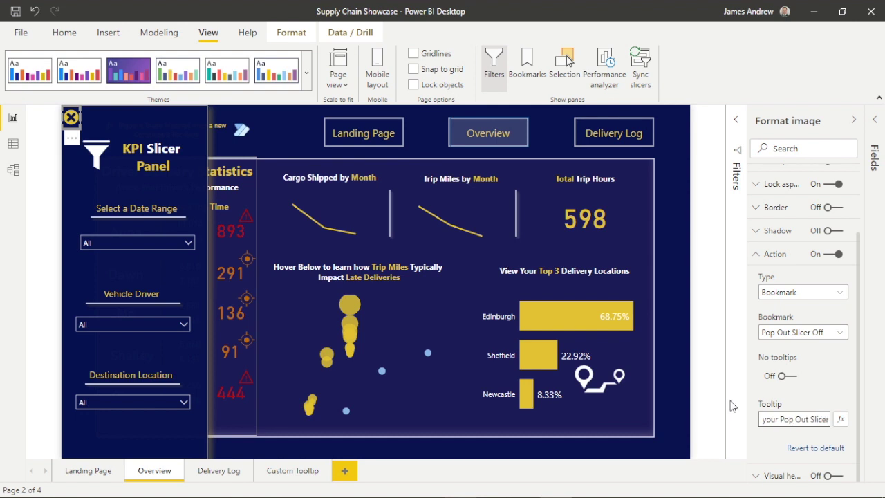
click(733, 403)
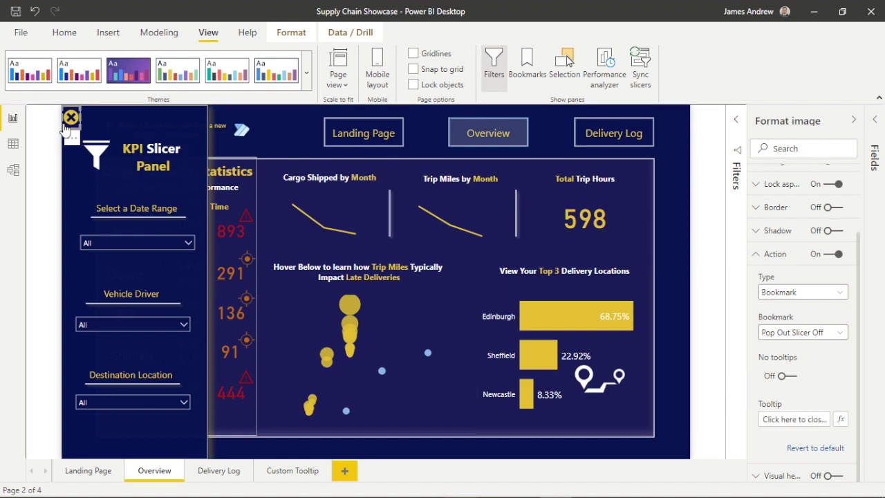
Test the X image's tooltip and action by closing the slicer panel, and collapse the Format image pane
mouse_move(70, 121)
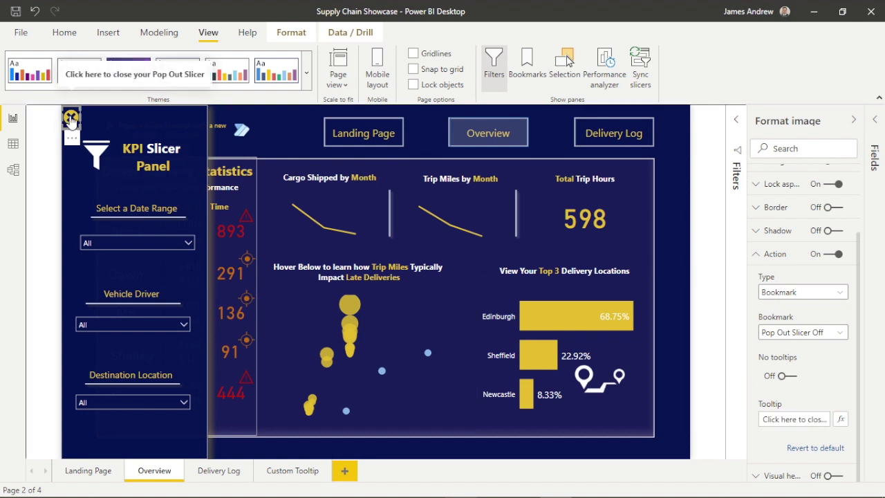
ctrl+click(71, 118)
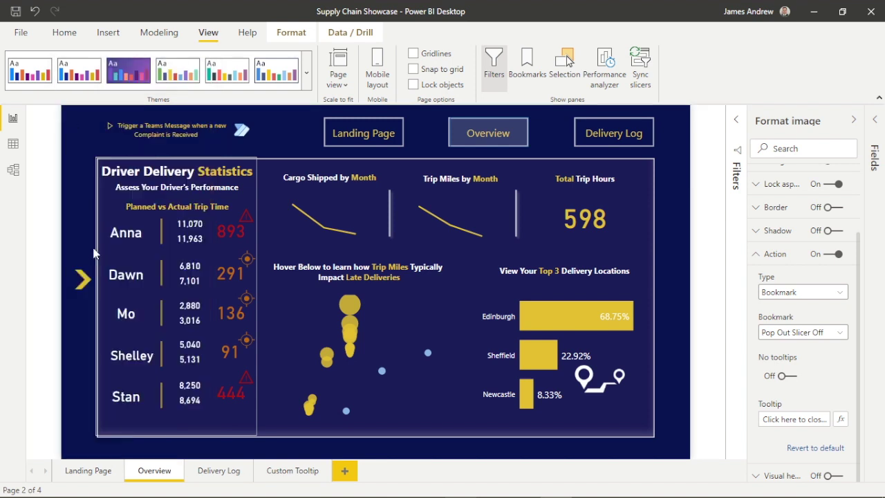
click(853, 121)
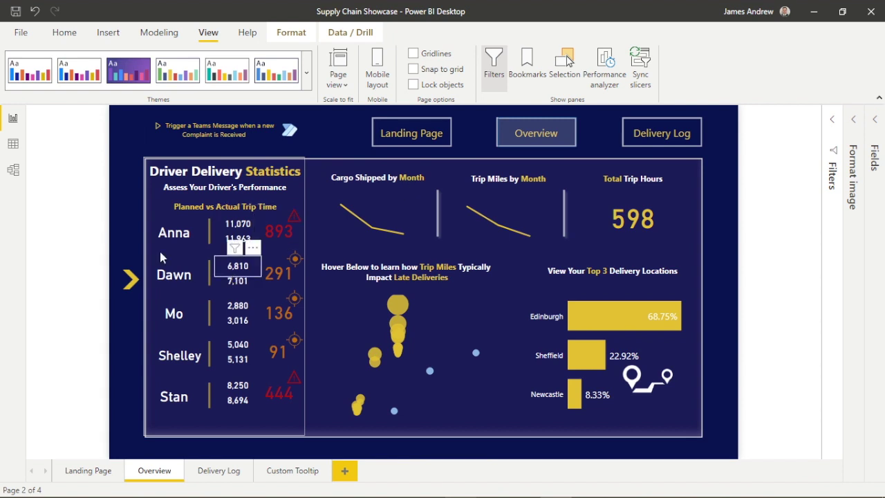
Reopen the KPI Slicer Panel through the arrow image and clear the selection on the canvas
ctrl+click(129, 280)
click(146, 121)
click(70, 186)
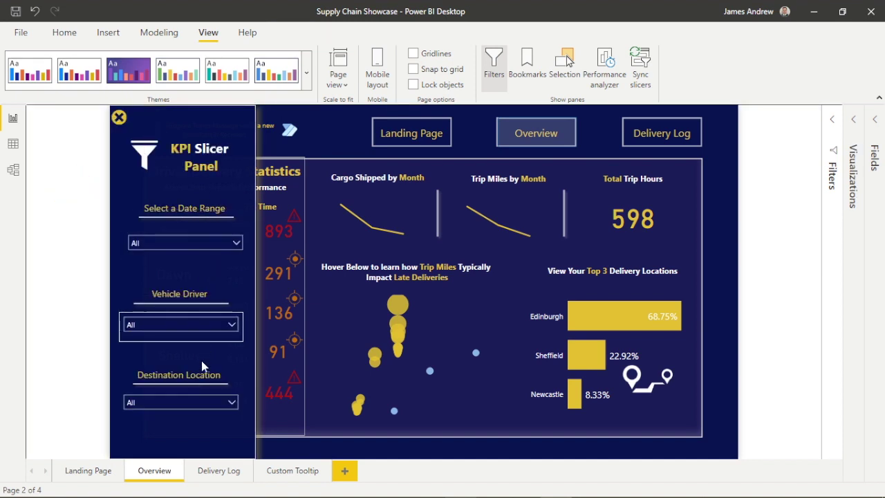
Test the date range slicer by filtering the page to June, and remove that filter again
click(236, 245)
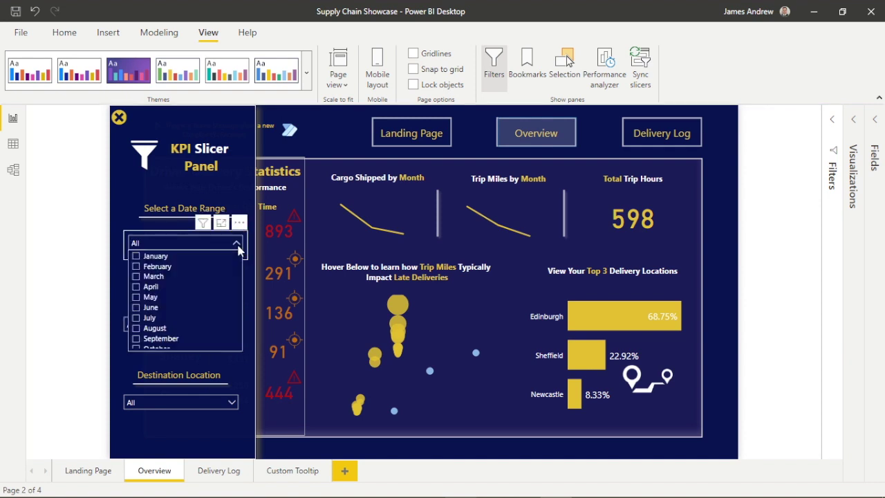
click(135, 308)
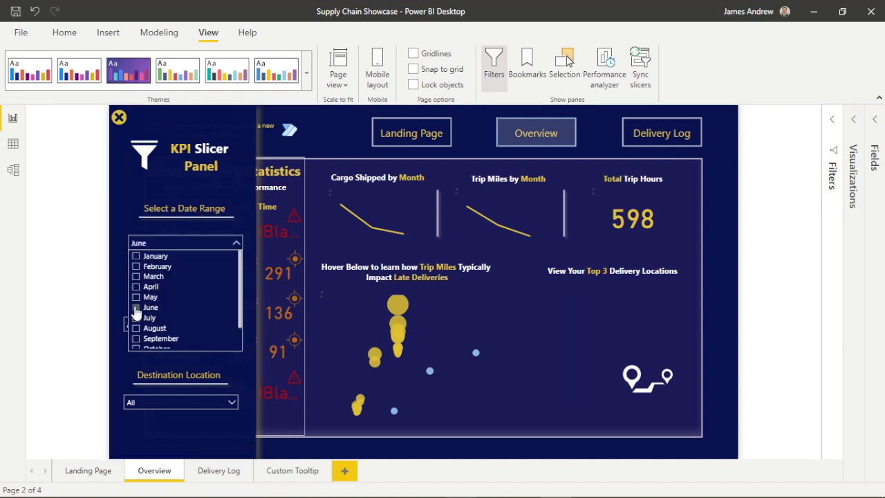
click(135, 308)
click(118, 285)
Open the Destination Location slicer's list of options
click(187, 410)
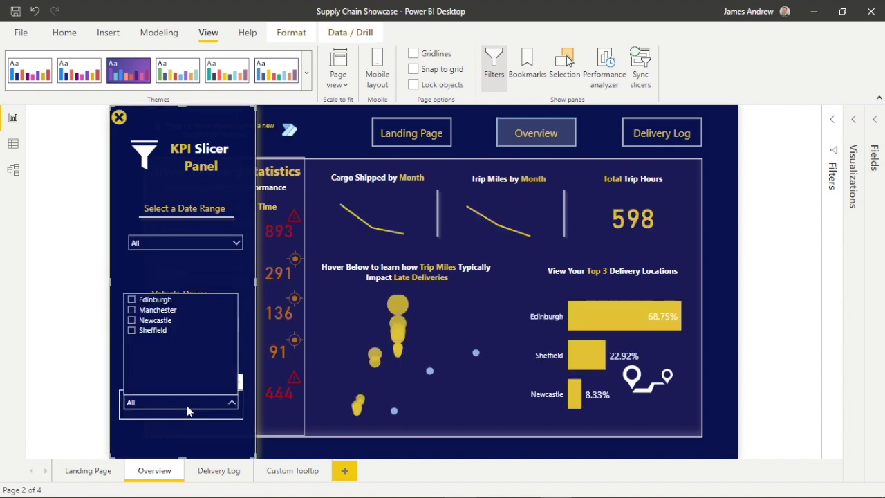